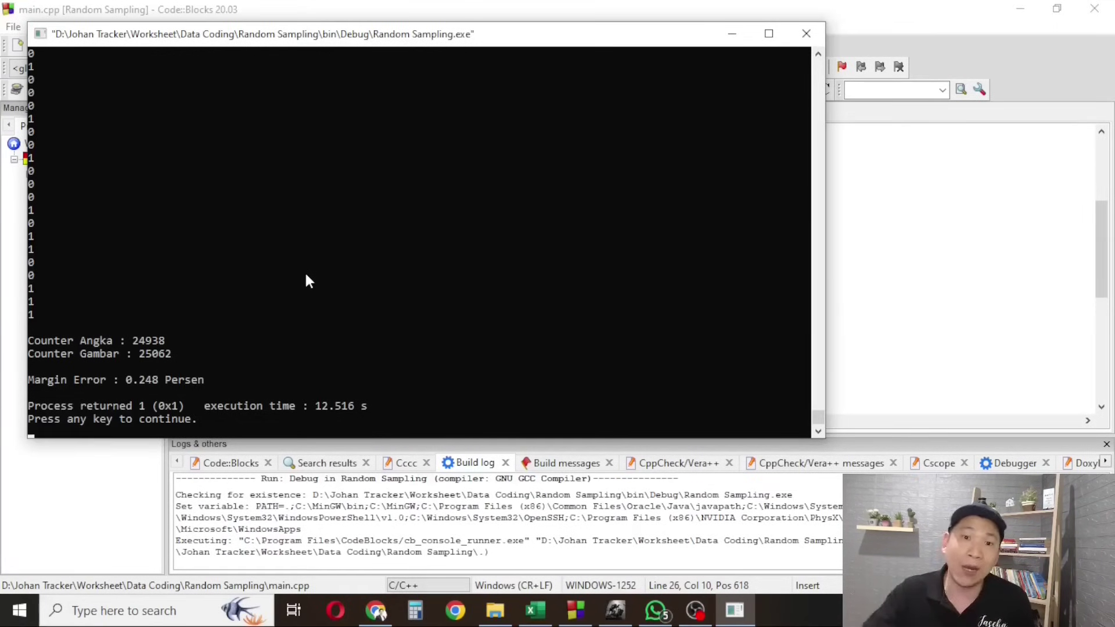
Close the finished console run and rerun the Random Sampling program with 150000 random data.
left_click(806, 34)
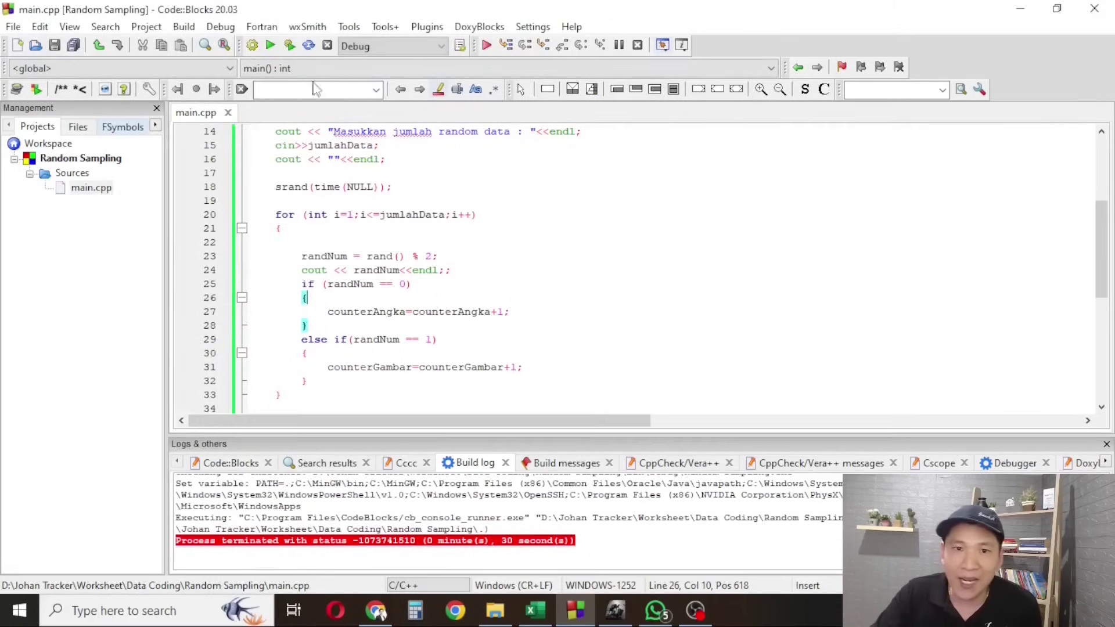
left_click(271, 46)
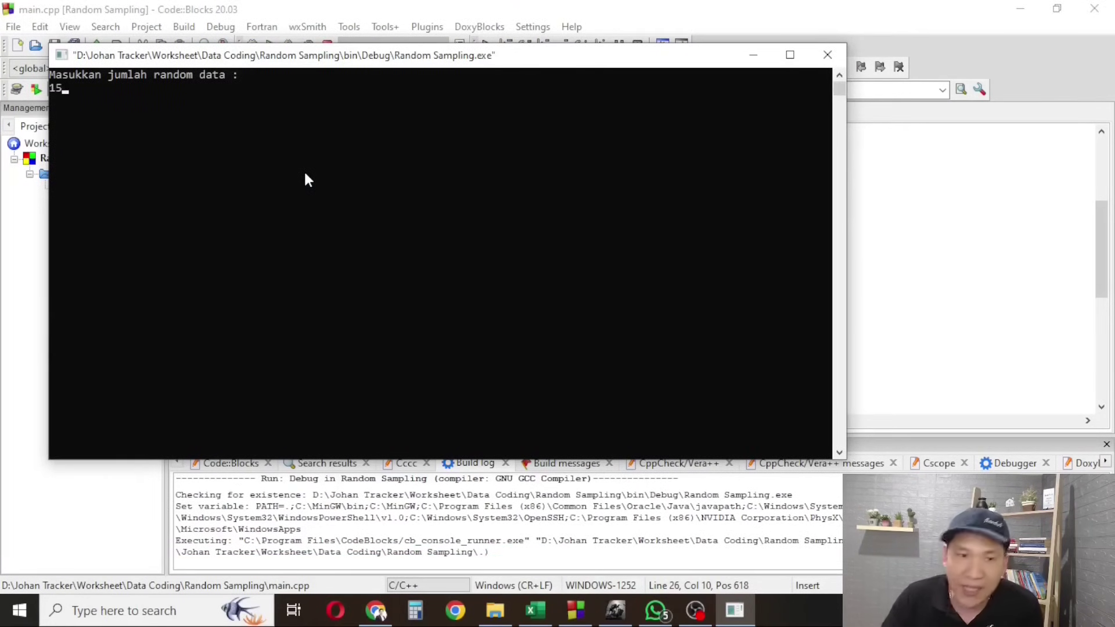
key("Return")
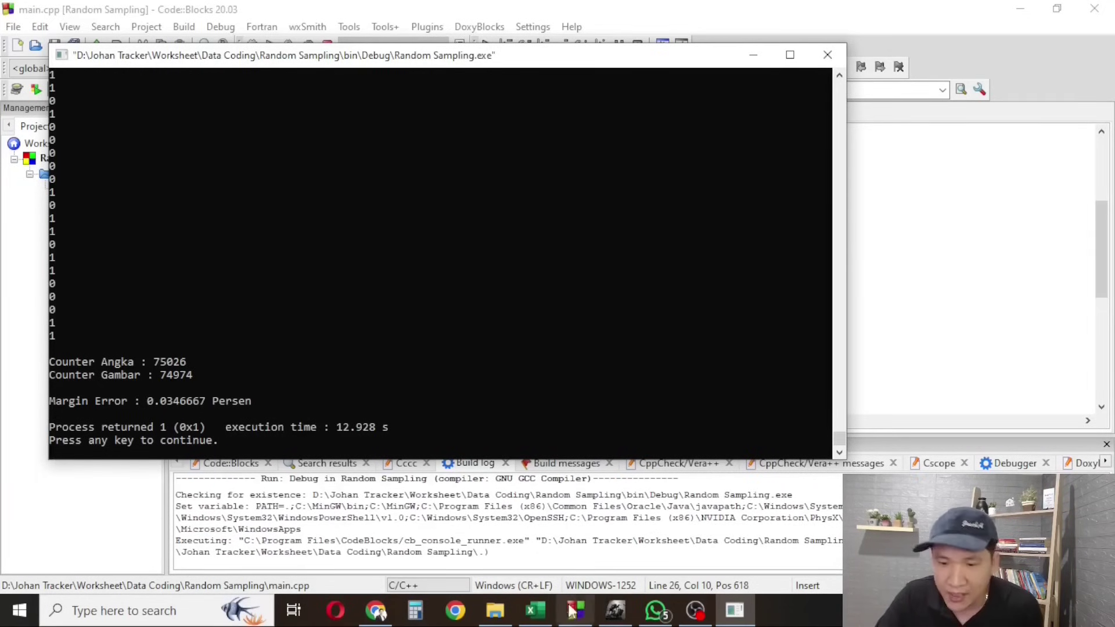
Switch to the Roullete.xlsx workbook in Excel and examine the roulette table layout on the Roullete sheet.
left_click(534, 609)
left_click(845, 373)
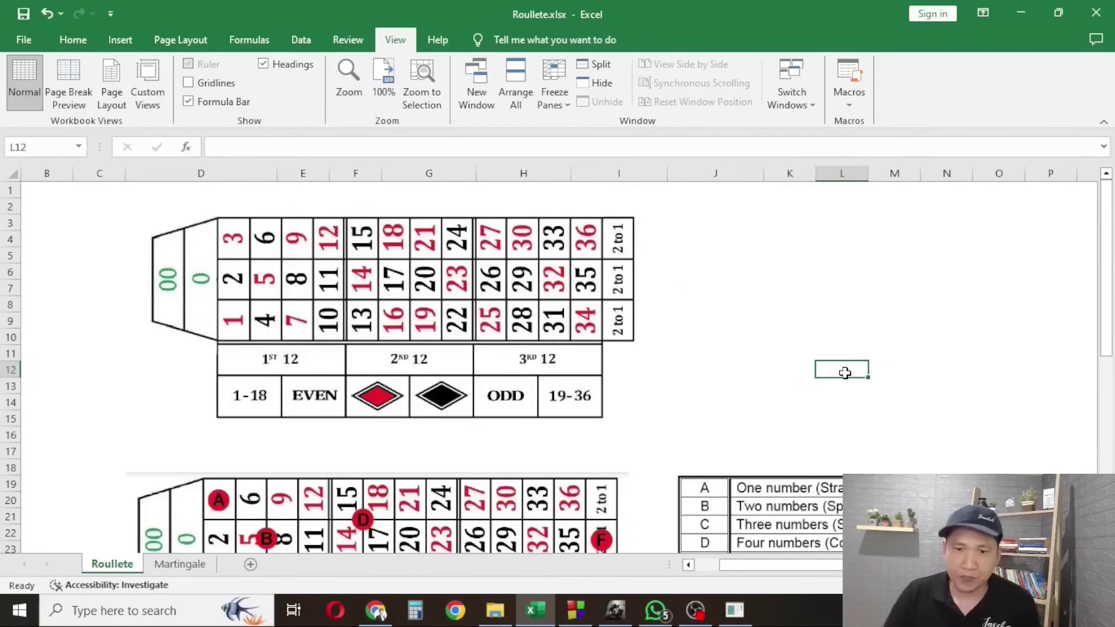
left_click(430, 284)
left_click(748, 285)
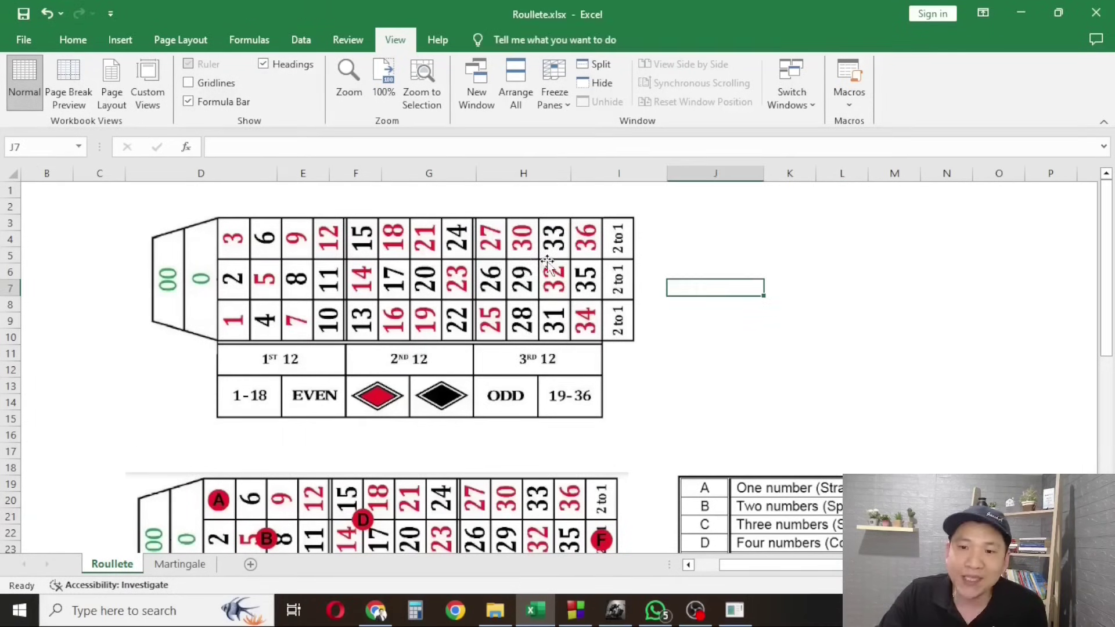
left_click(547, 263)
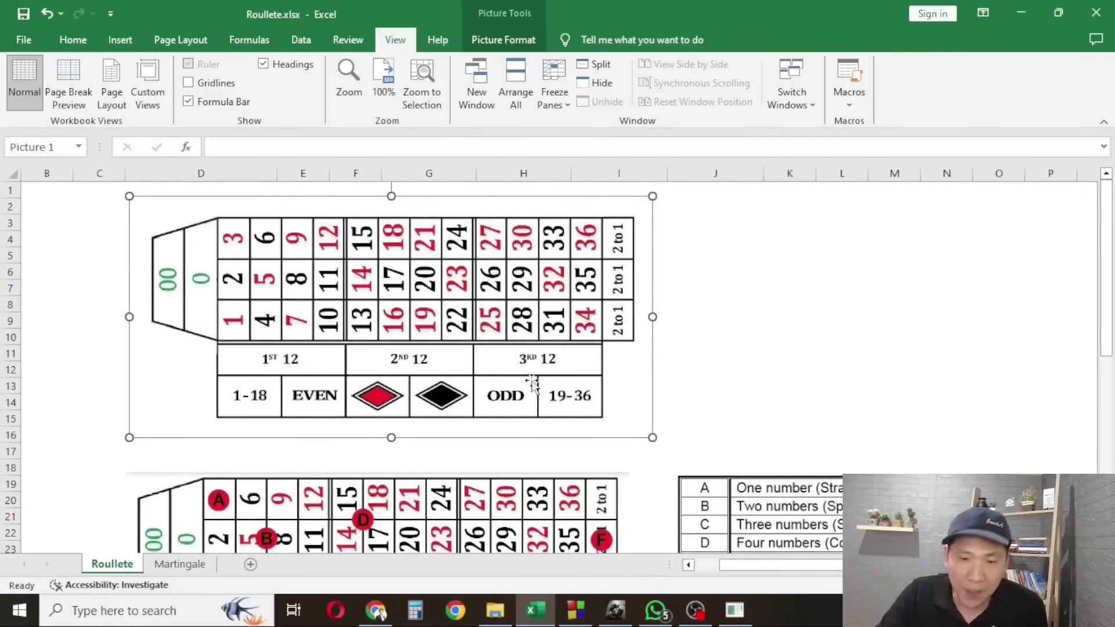
left_click(692, 345)
left_click(236, 326)
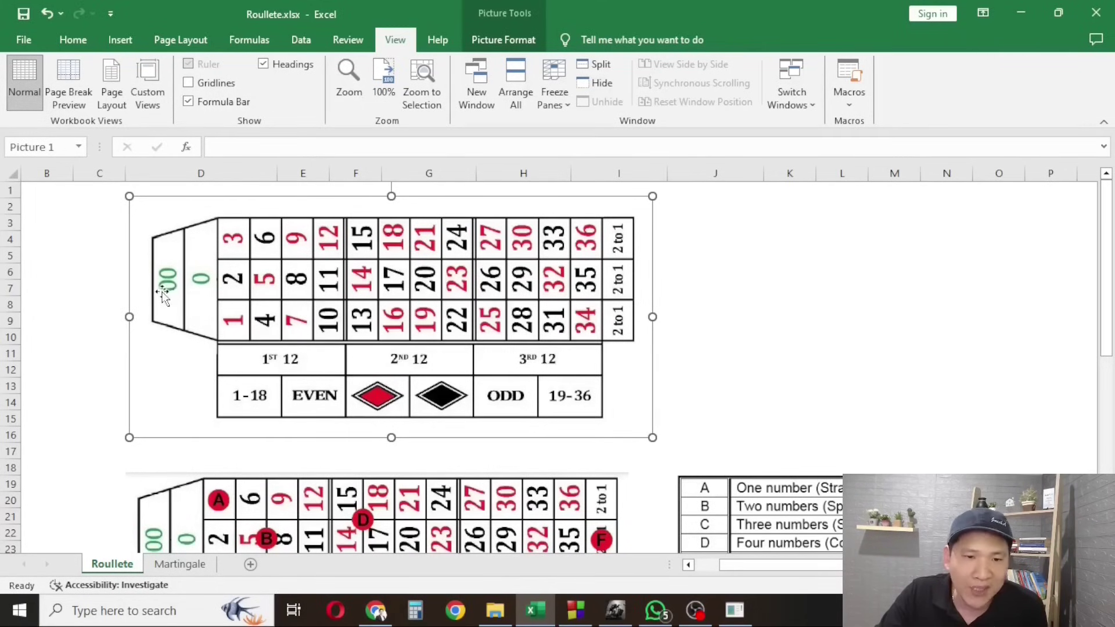
left_click(725, 315)
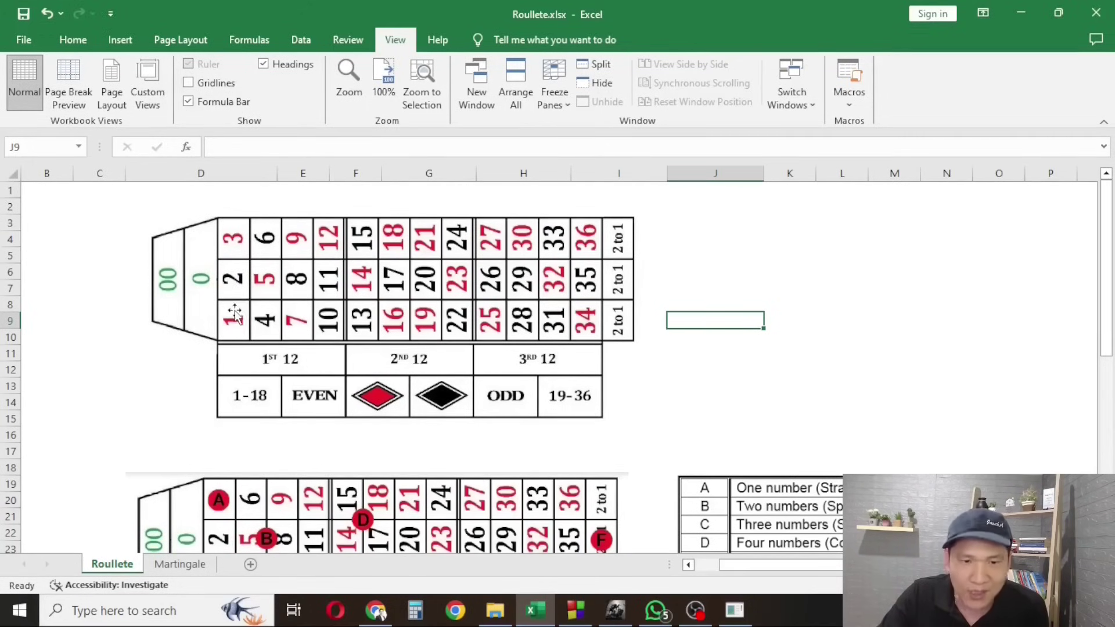
Examine the lettered bet positions on the second roulette table and the legend explaining bet types A to M.
scroll(621, 296, "down", 3)
scroll(621, 296, "down", 2)
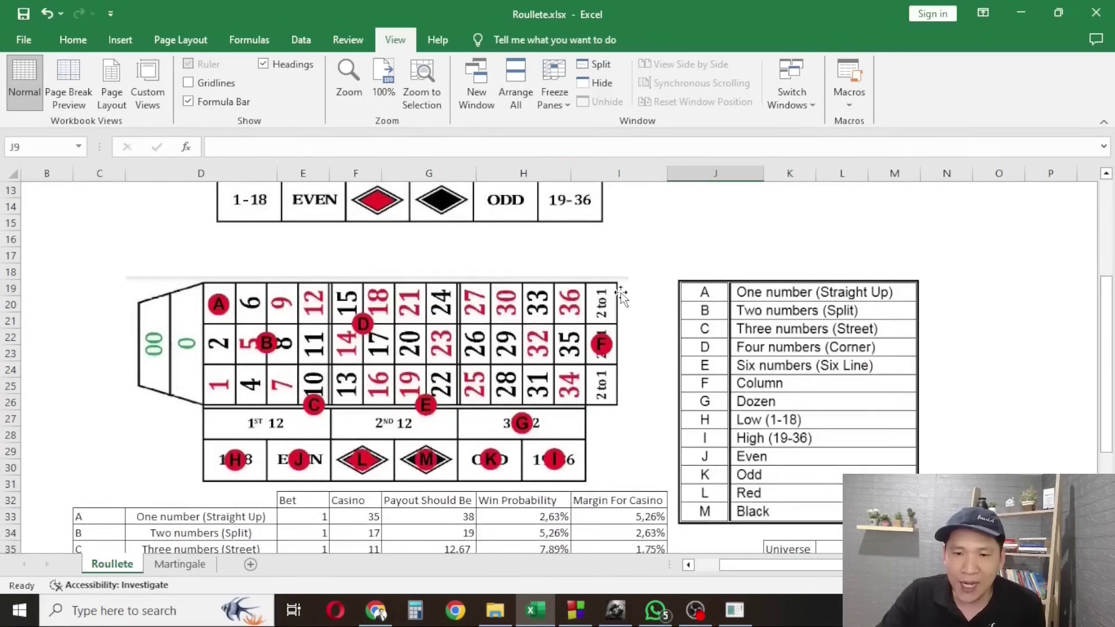
left_click(847, 288)
left_click(945, 282)
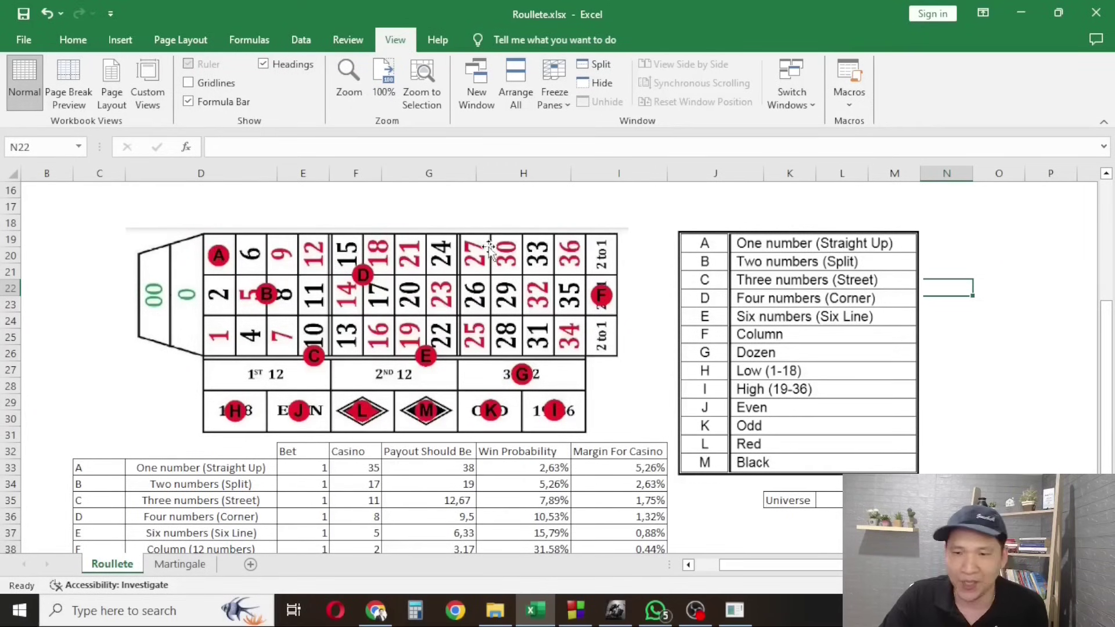
left_click(739, 267)
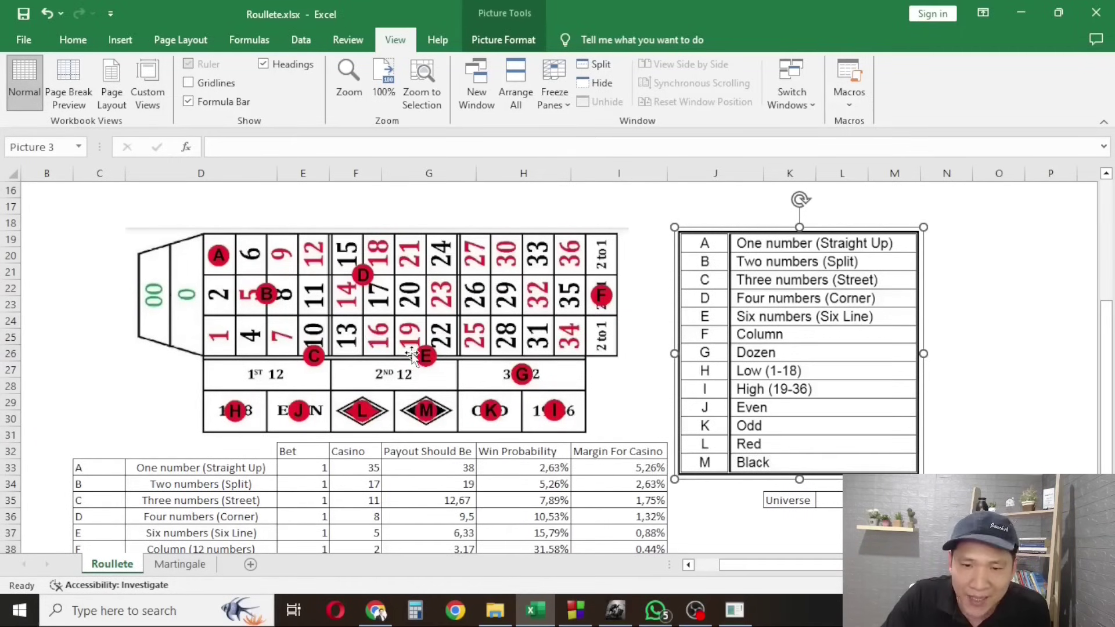
Review the bet and casino payout of the One number (Straight Up) row in the payout table.
scroll(597, 398, "down", 2)
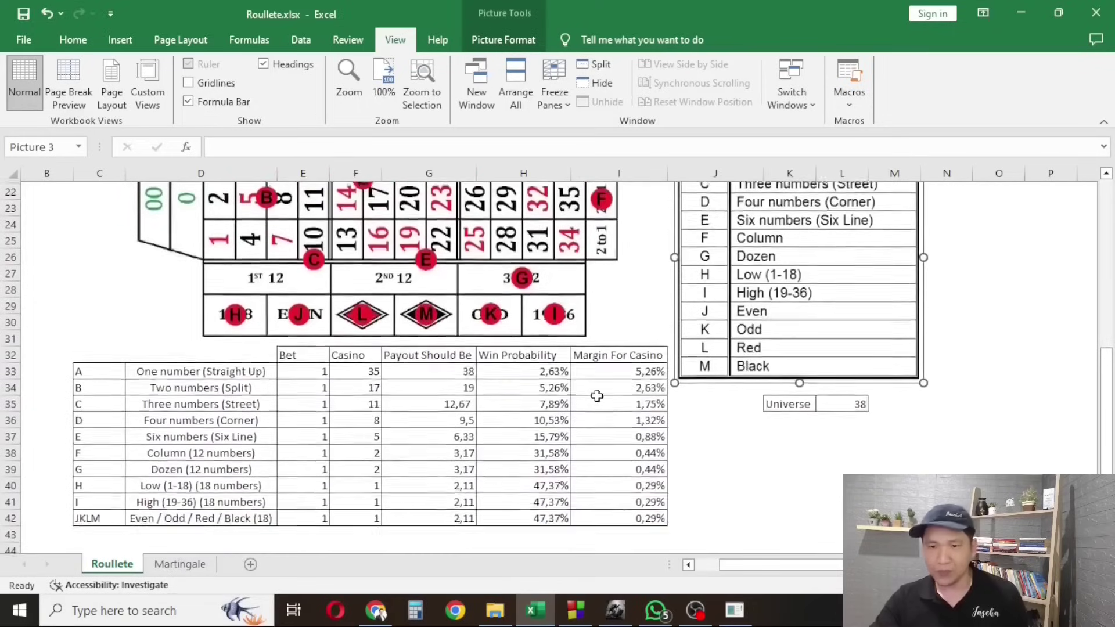
scroll(597, 397, "down", 2)
scroll(597, 397, "up", 2)
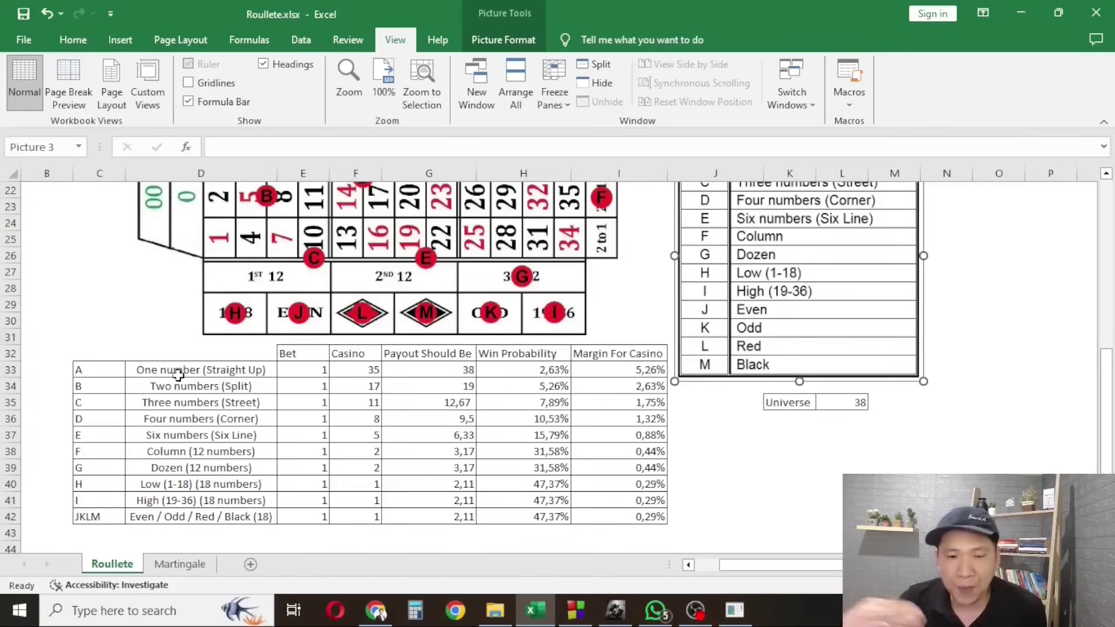
left_click(298, 374)
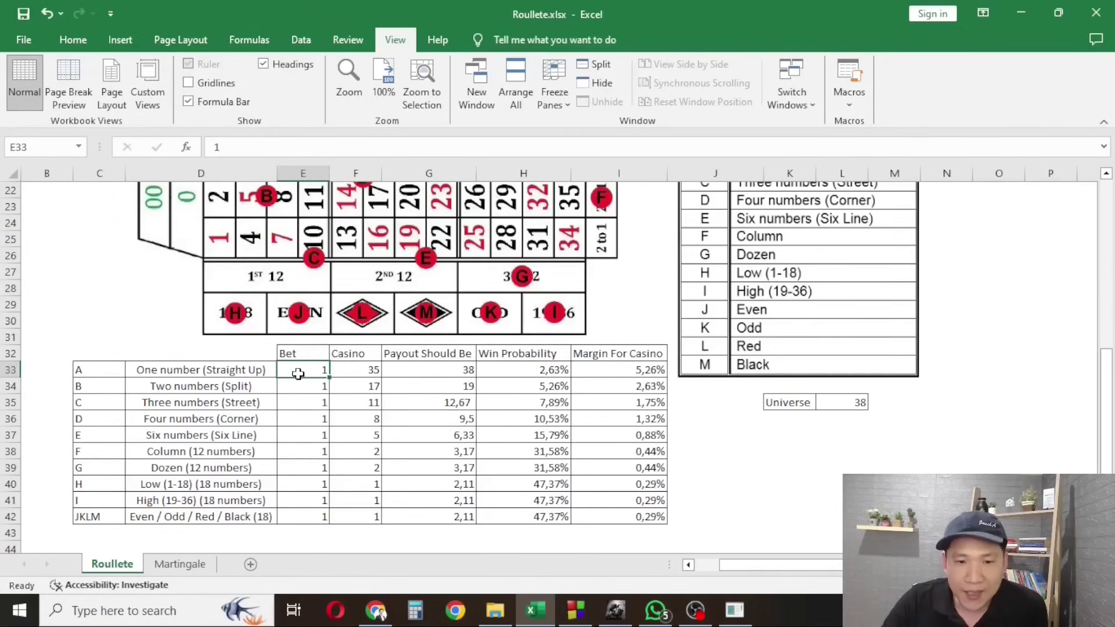
left_click(346, 371)
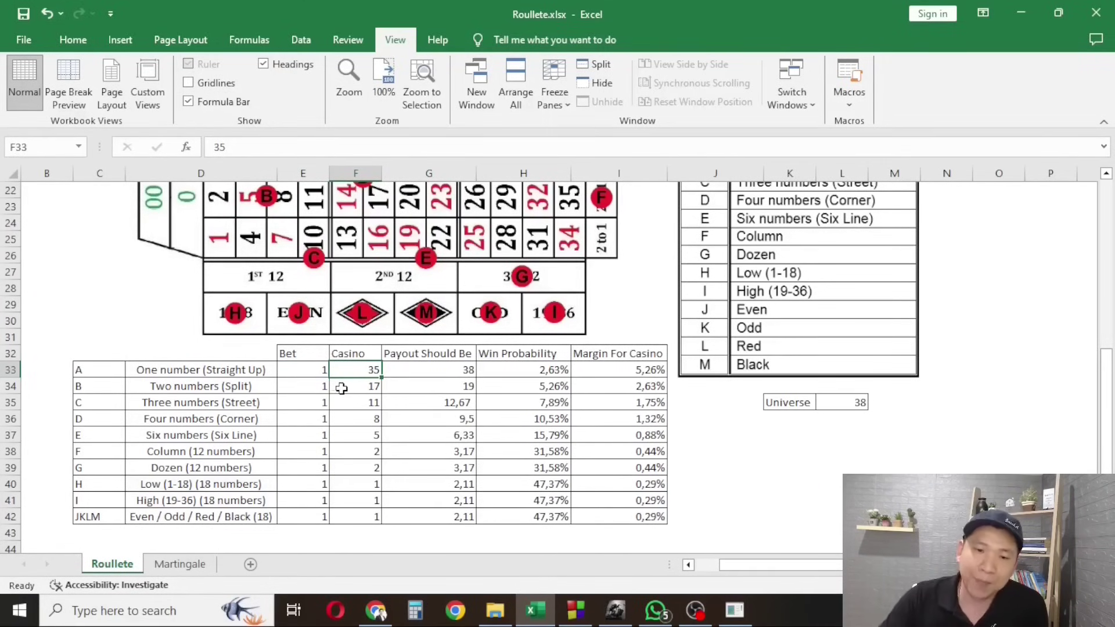
left_click(305, 370)
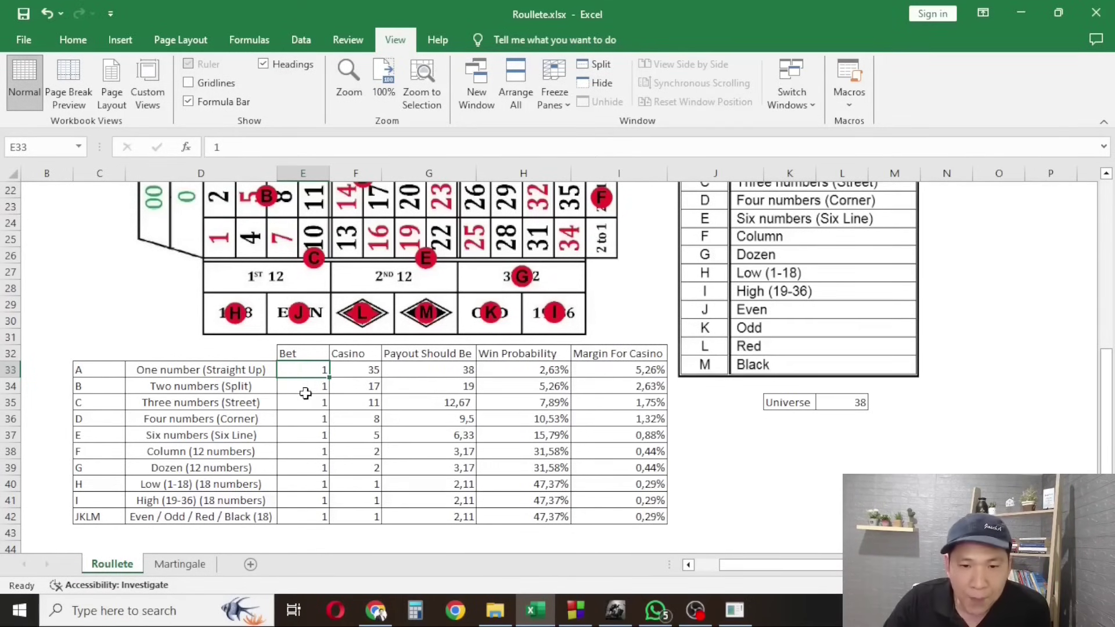
Compare the bet and casino payout of the Two numbers (Split) row.
left_click(195, 394)
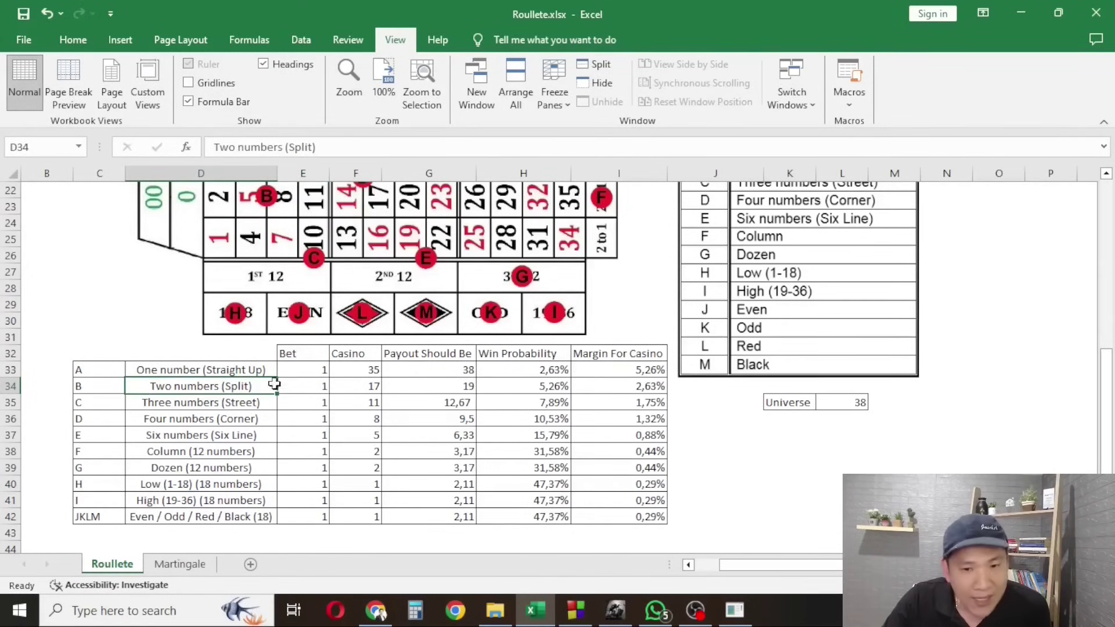
left_click(294, 388)
left_click(341, 391)
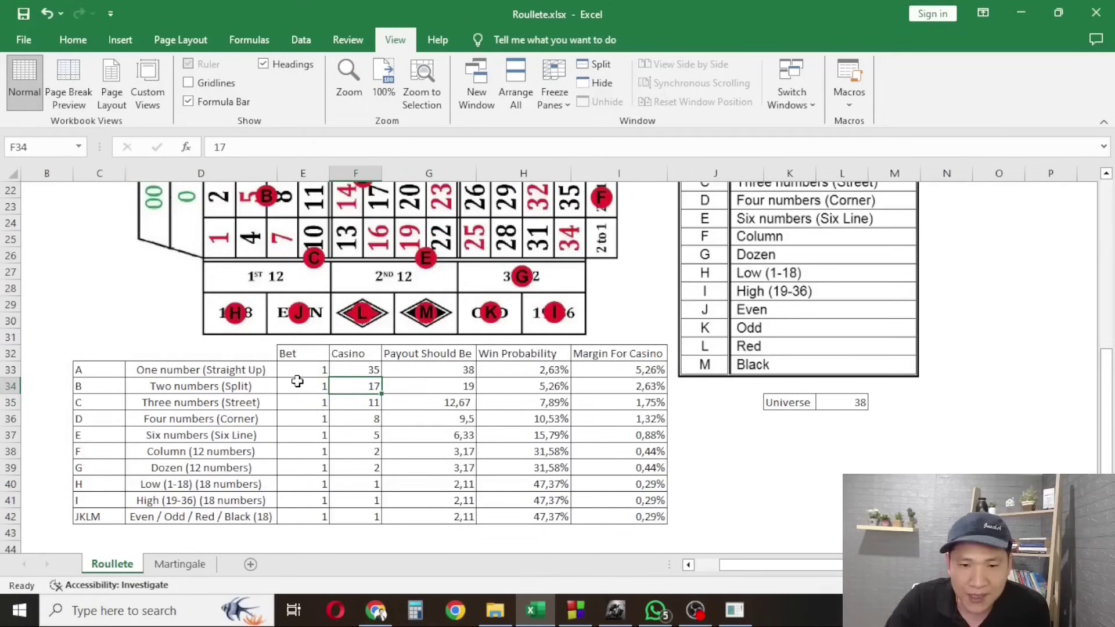
left_click(298, 381)
left_click(343, 389)
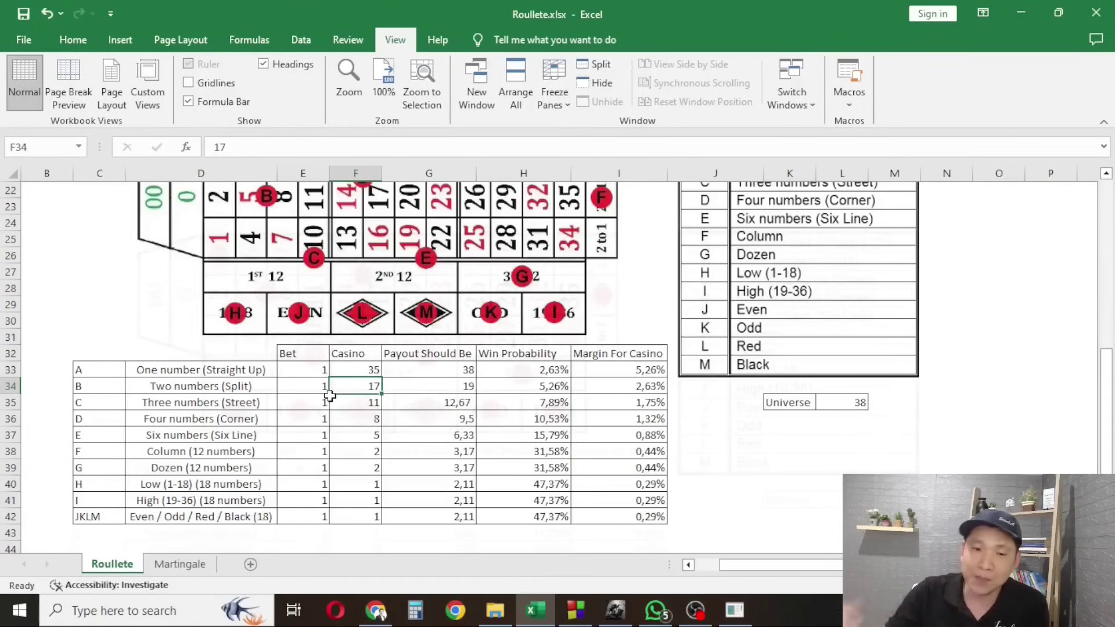
left_click(296, 391)
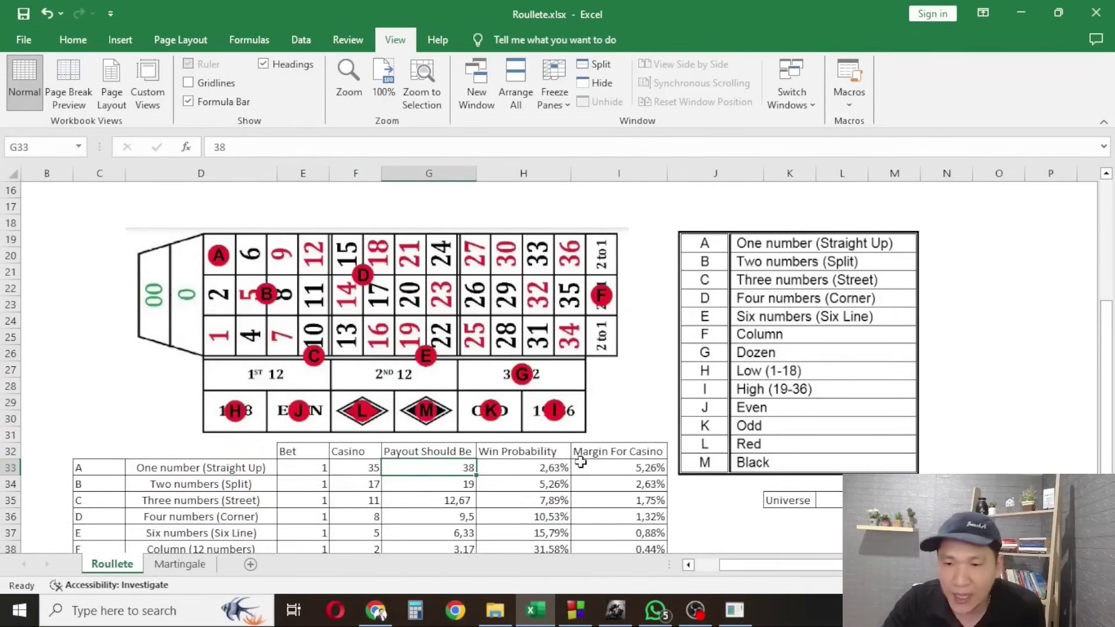
Inspect the fair payout, win probability and casino margin formulas for the One number (Straight Up) bet.
left_click(580, 467)
left_click(342, 467)
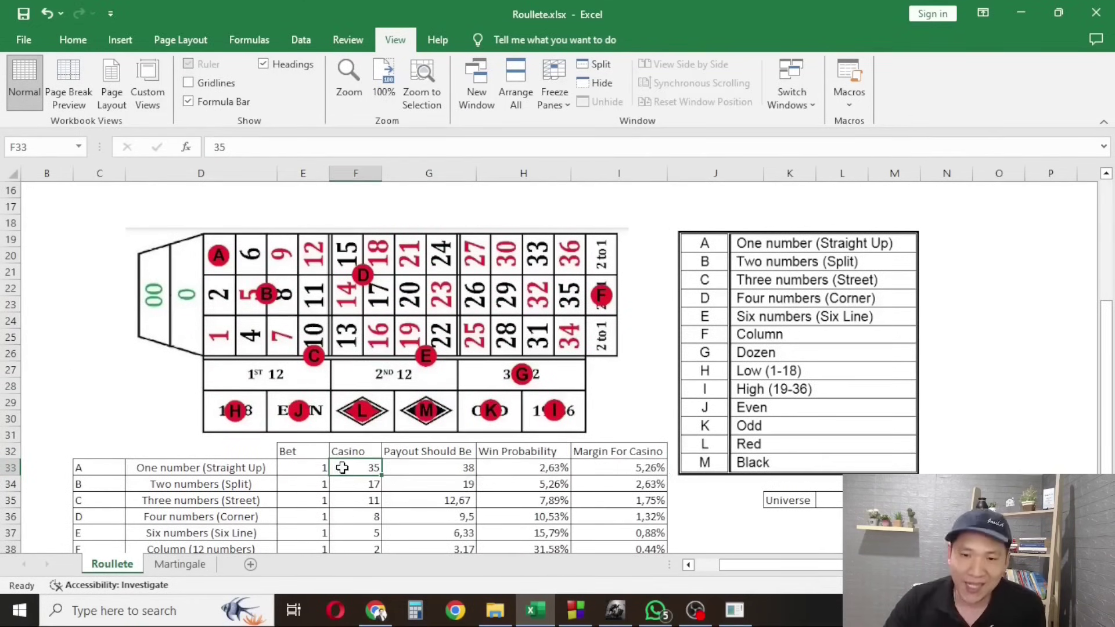
left_click(404, 467)
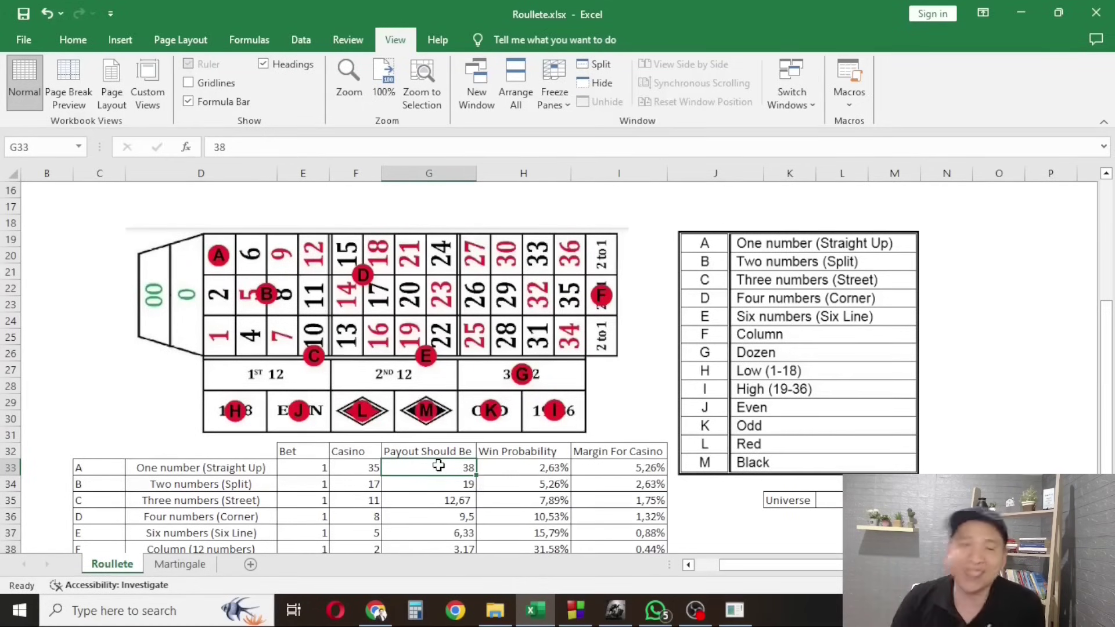
left_click(581, 463)
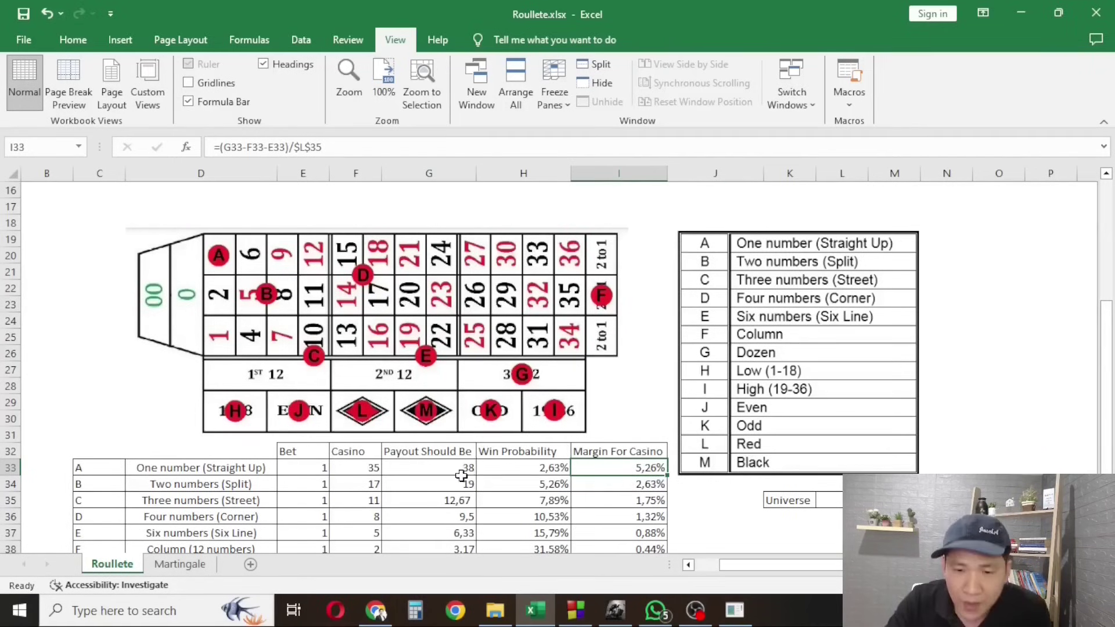
left_click(485, 473)
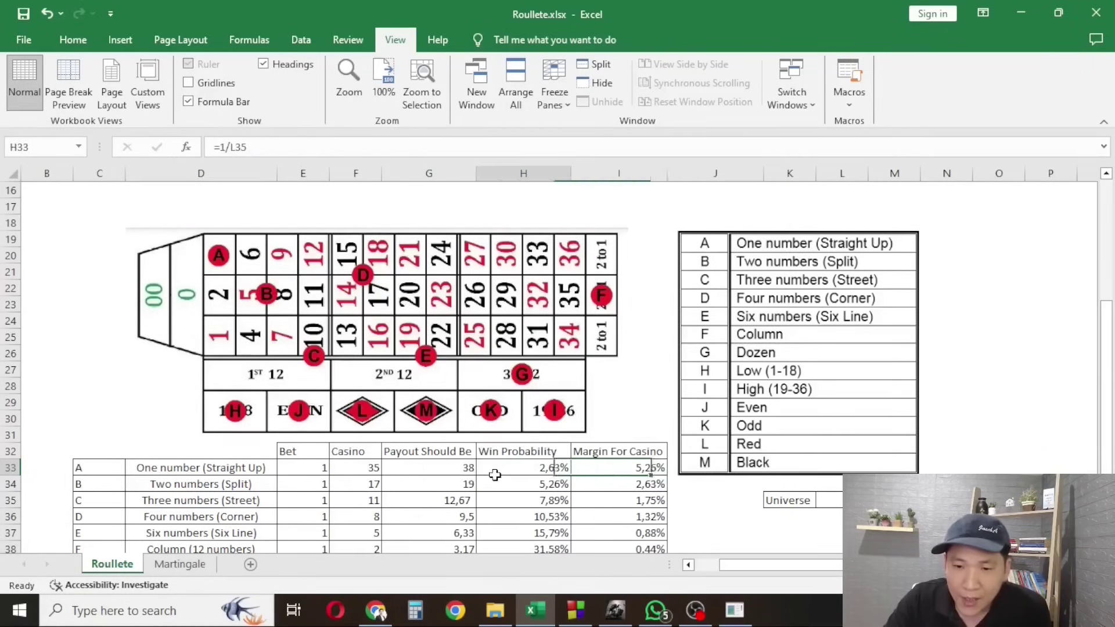
left_click(308, 473)
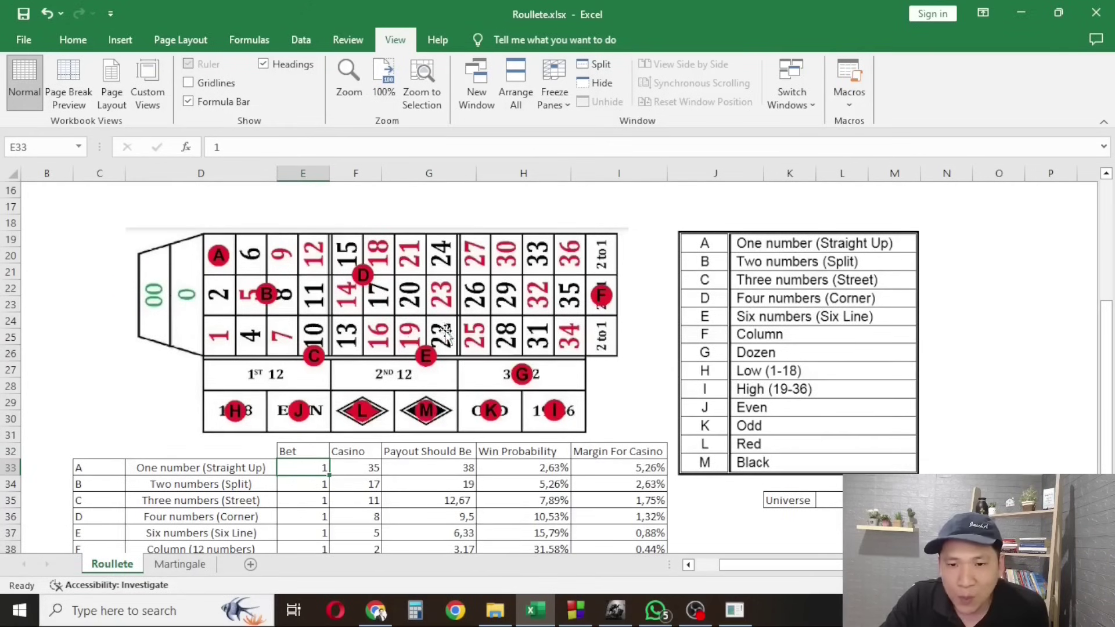
left_click(517, 456)
left_click(518, 468)
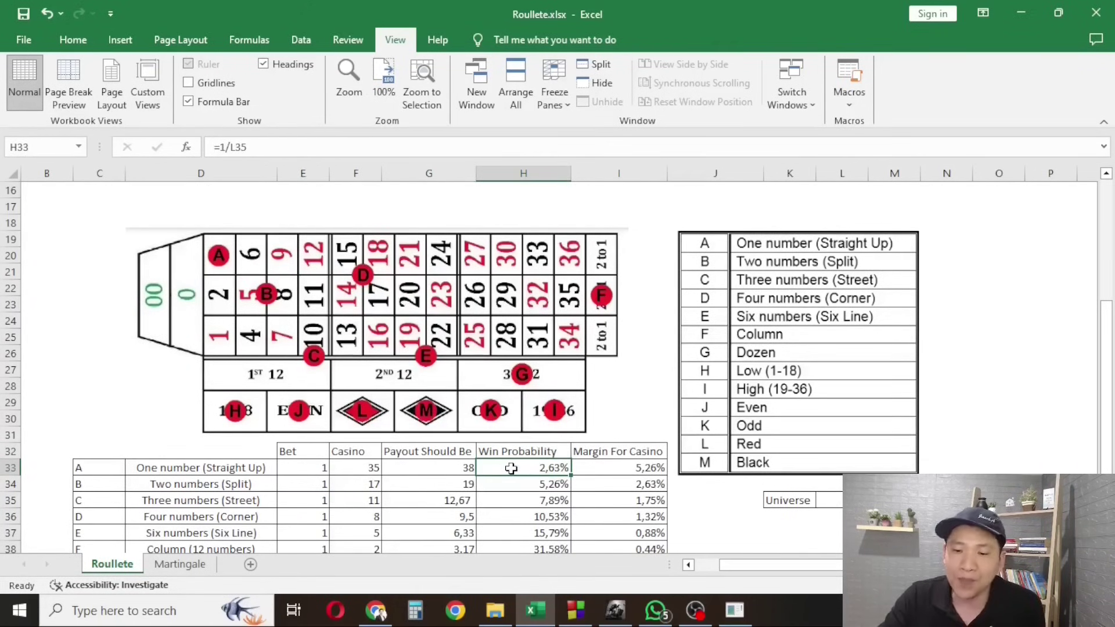
left_click(602, 472)
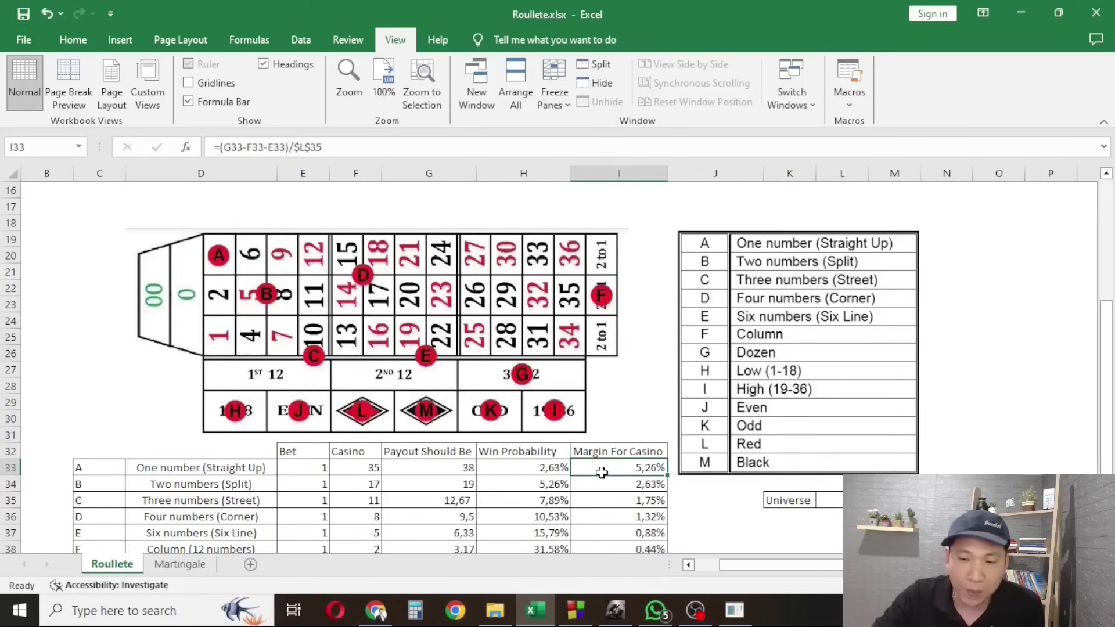
Inspect the fair payout, casino margin and win probability formulas for the Two numbers (Split) bet.
scroll(602, 473, "down", 2)
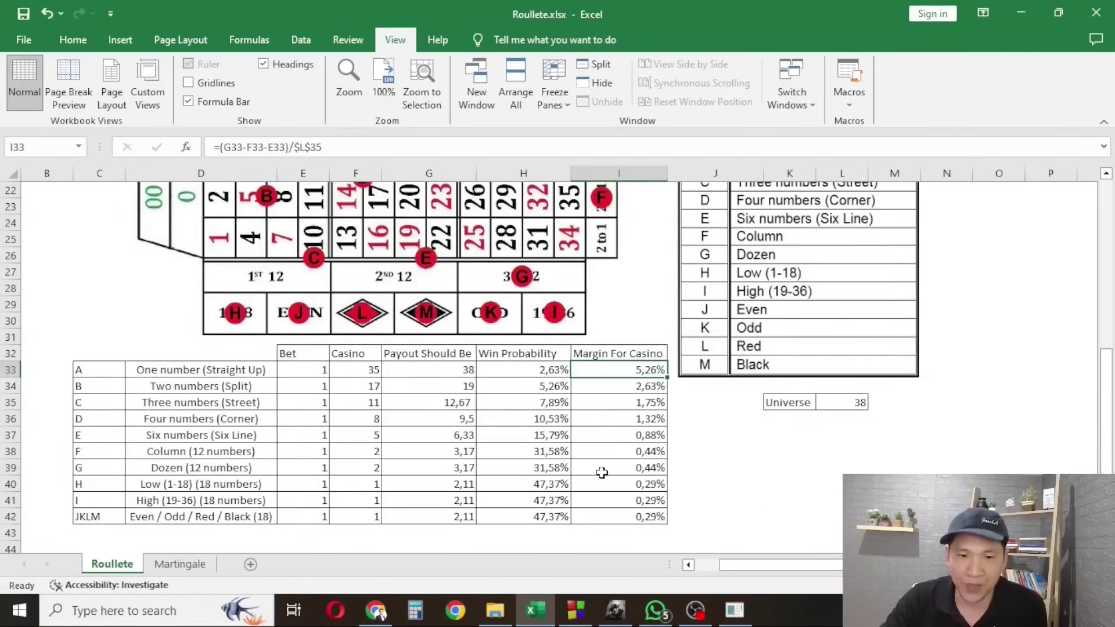
scroll(602, 472, "up", 1)
left_click(290, 440)
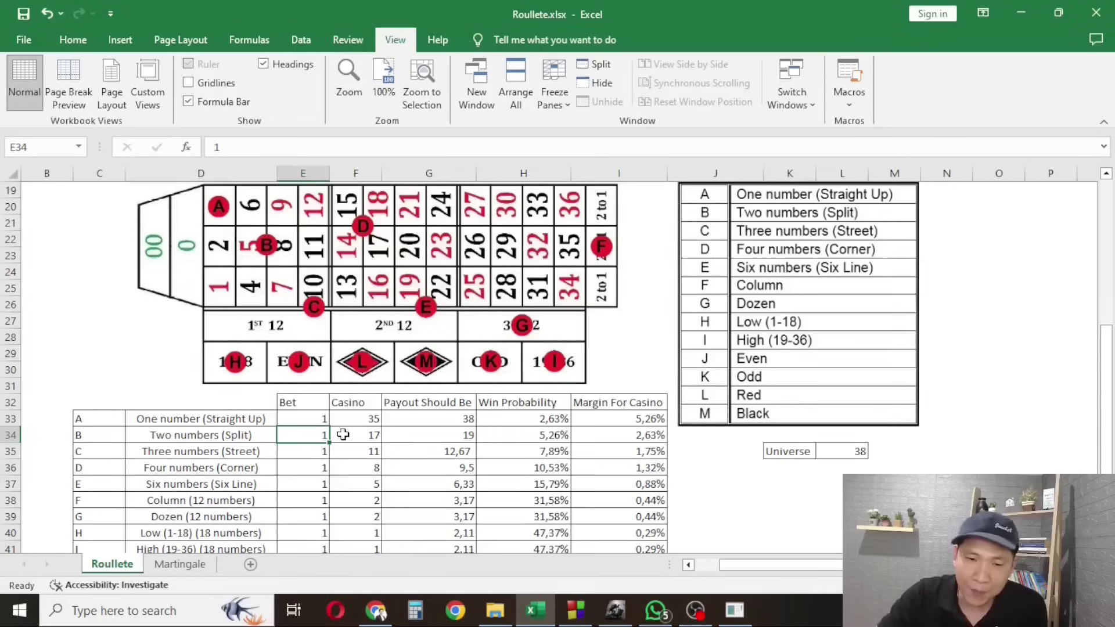
left_click(422, 433)
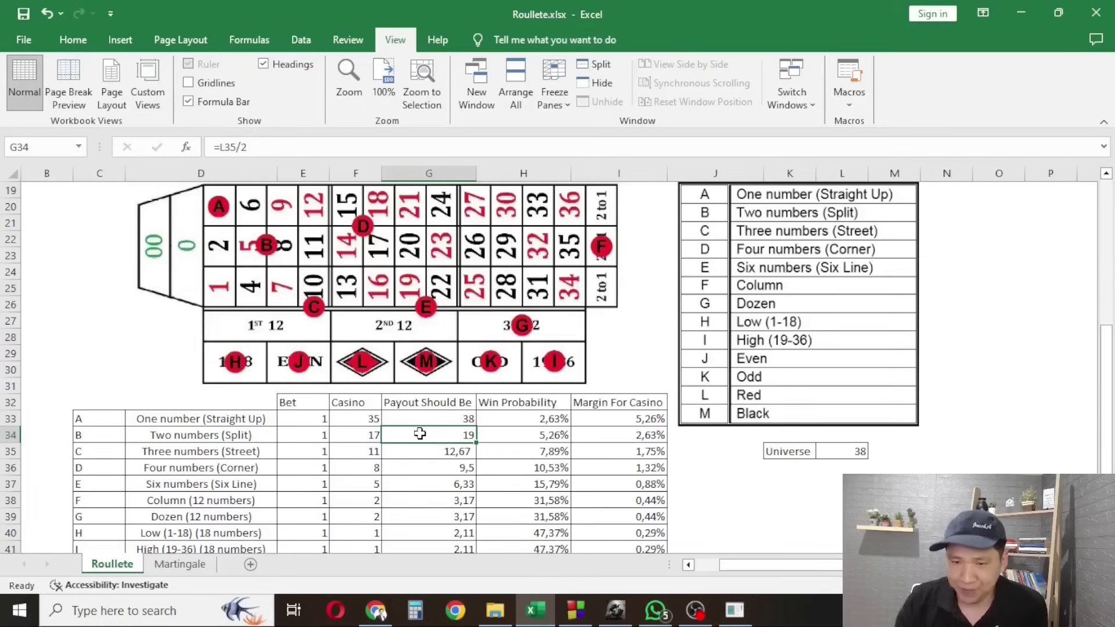
left_click(593, 438)
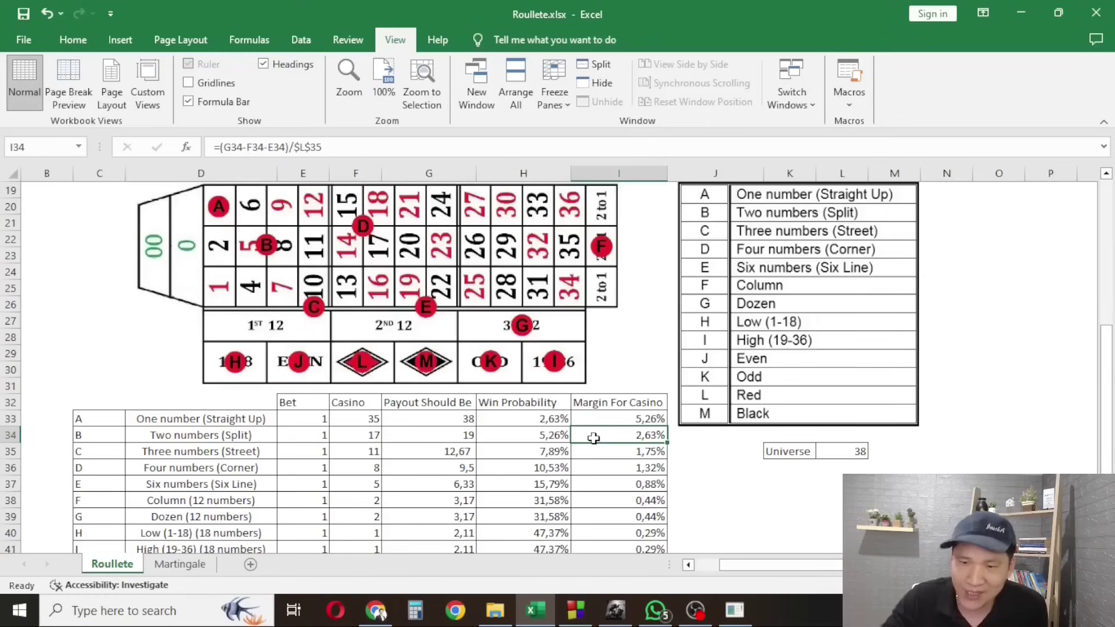
left_click(533, 440)
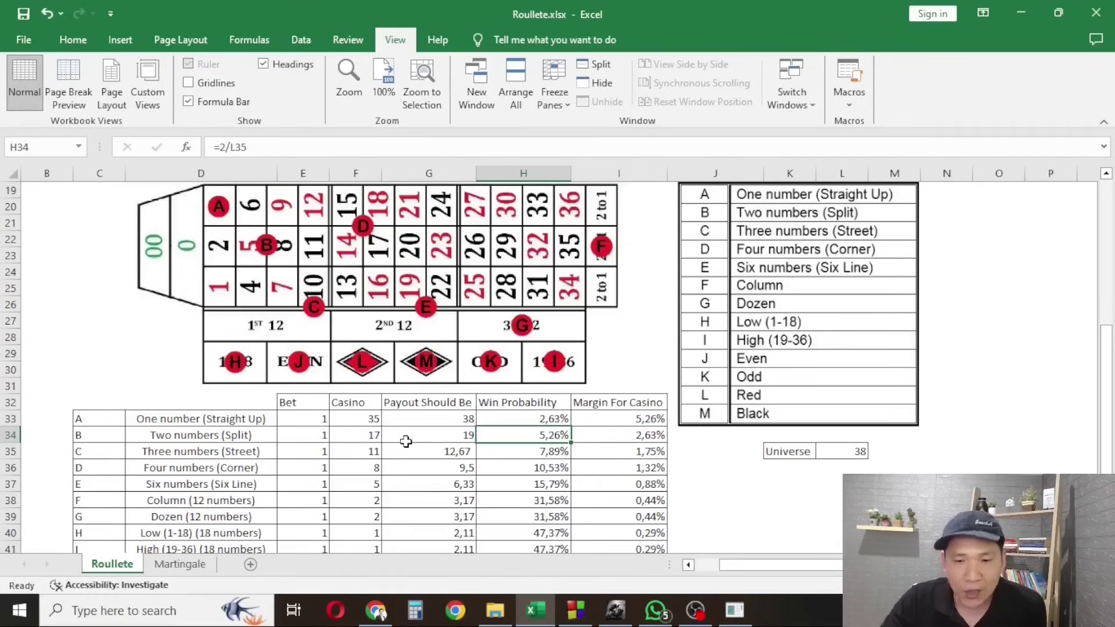
left_click(531, 419)
left_click(527, 440)
left_click(527, 446)
left_click(524, 437)
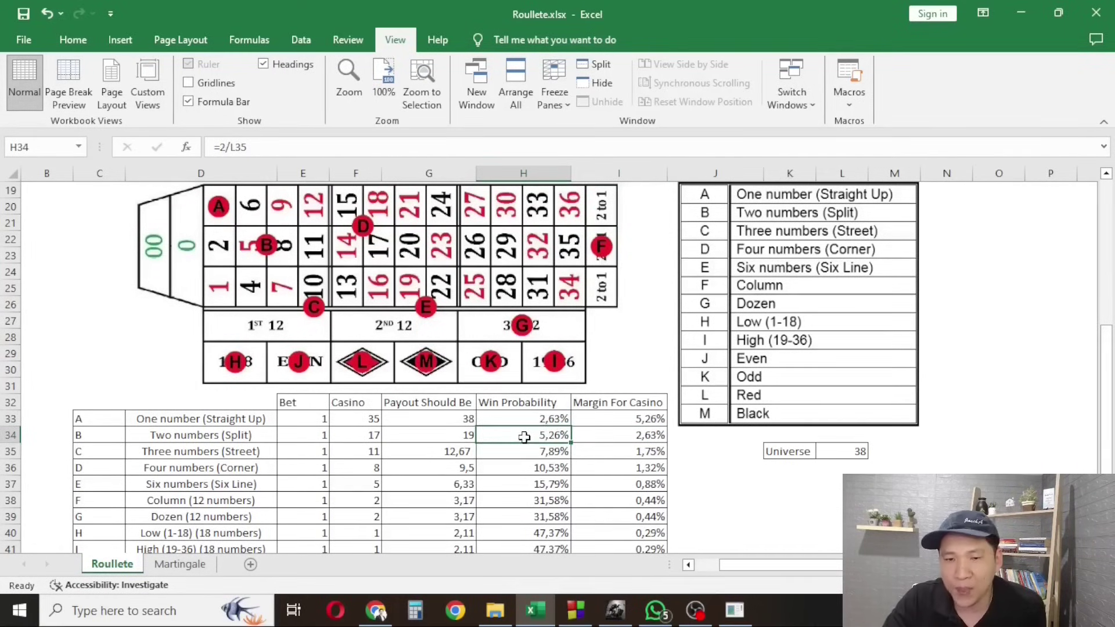
Inspect the bet, casino payout, fair payout, casino margin and win probability cells of the Three numbers (Street) row.
left_click(324, 452)
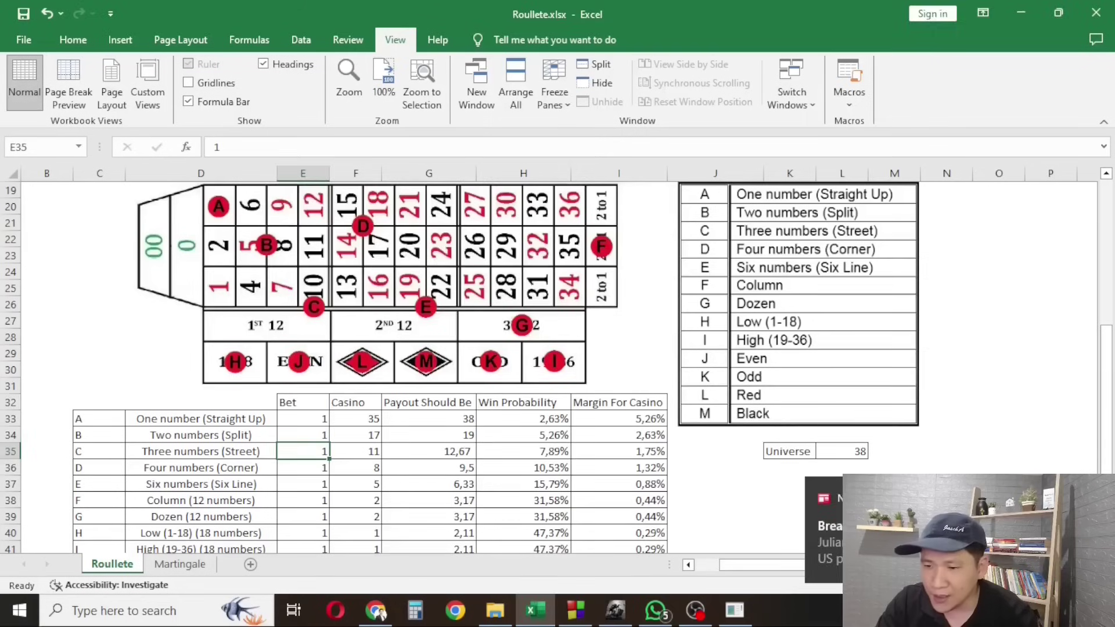
left_click(352, 455)
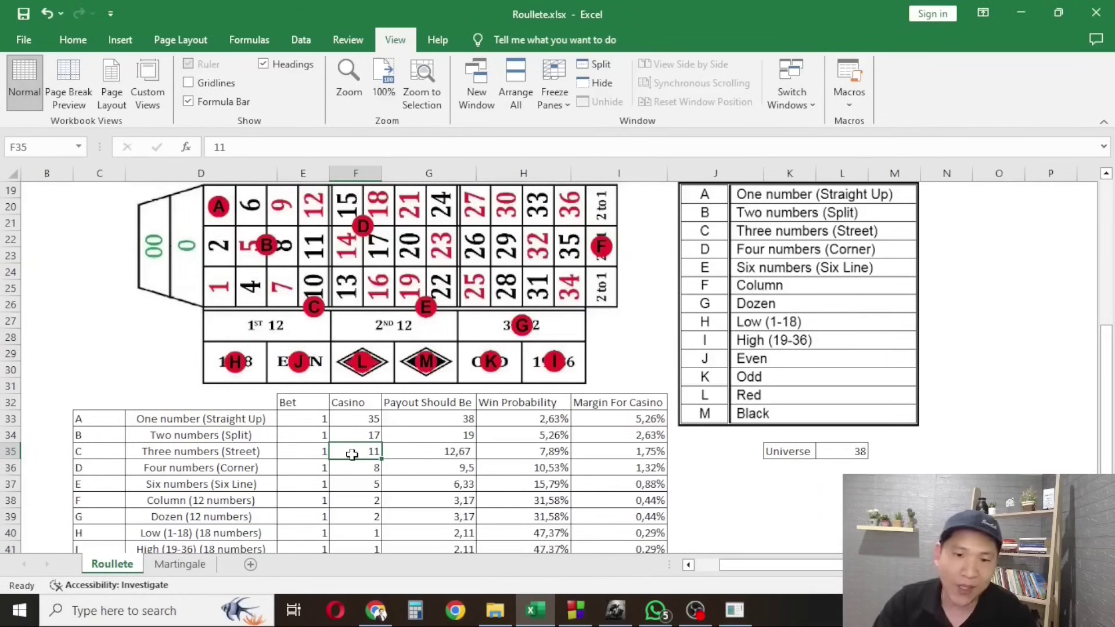
left_click(422, 458)
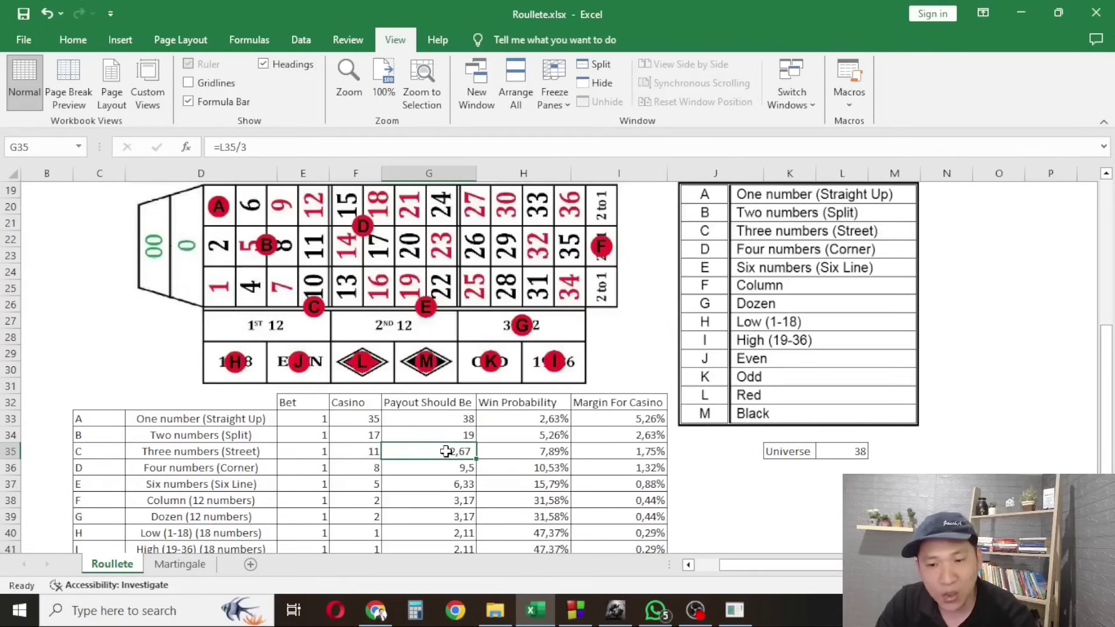
left_click(597, 451)
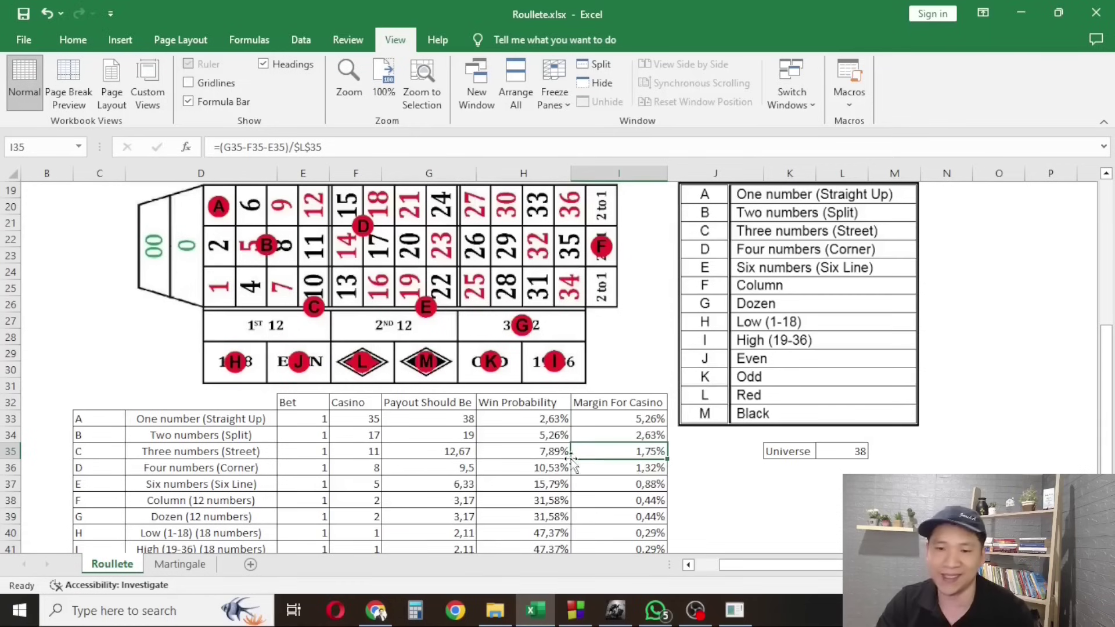
left_click(499, 448)
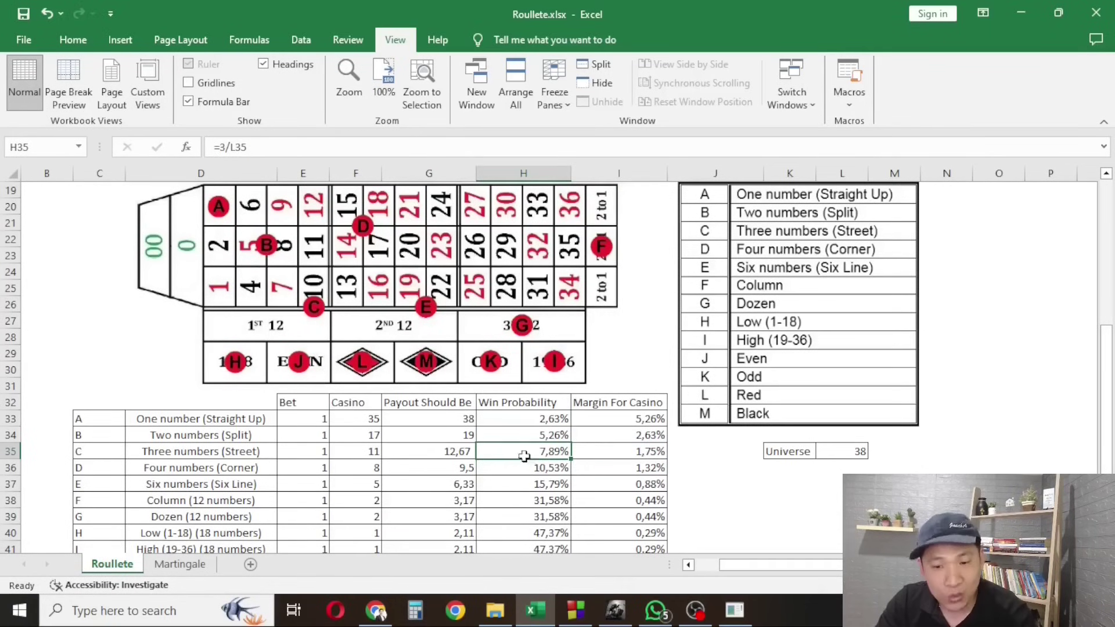
Inspect the bet and the fair payout, casino margin and win probability formulas of the Even / Odd / Red / Black (18) row.
scroll(511, 447, "down", 1)
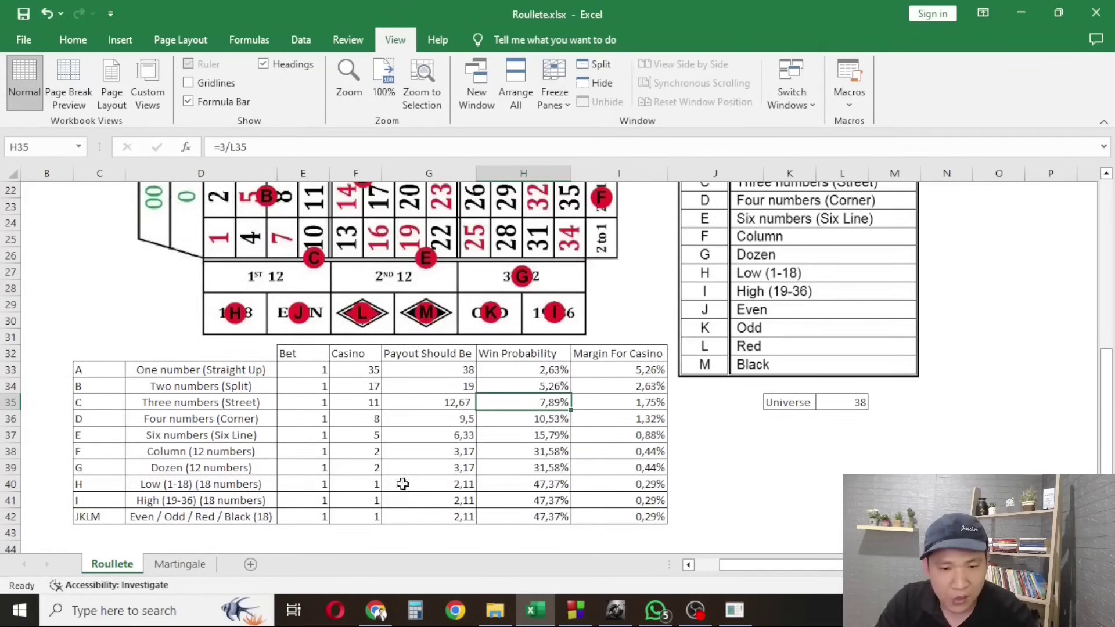
left_click(207, 515)
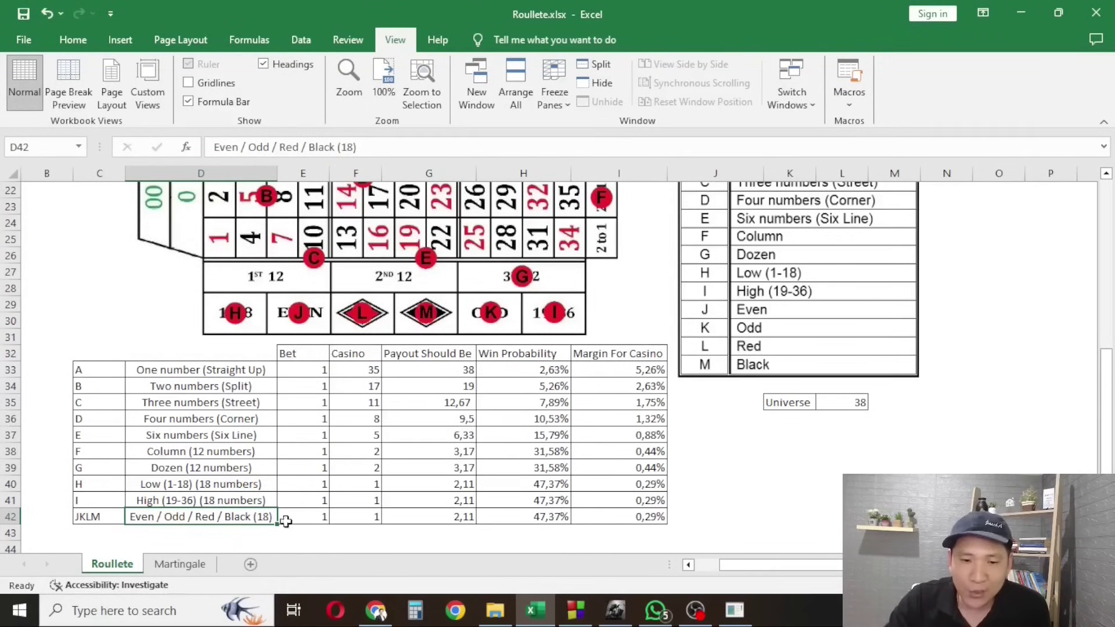
left_click(306, 517)
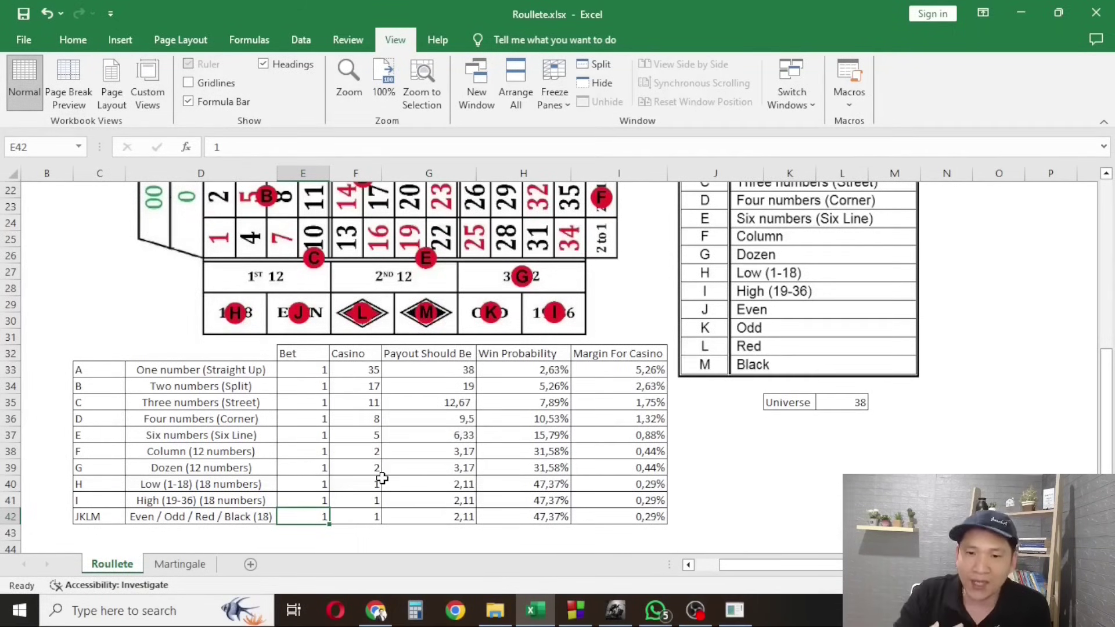
left_click(394, 517)
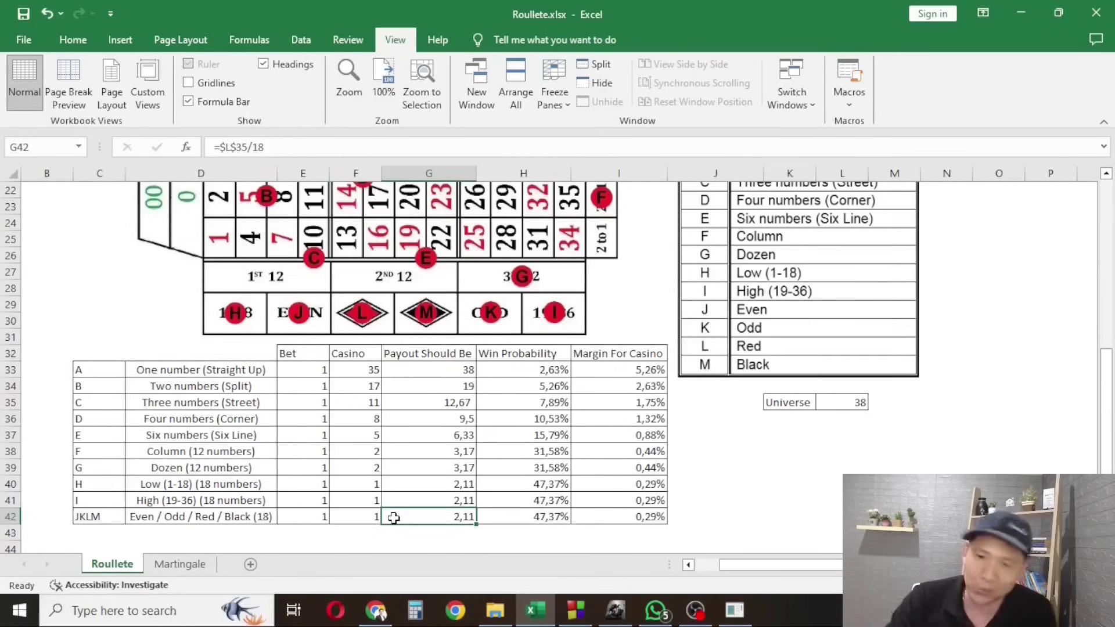
left_click(619, 519)
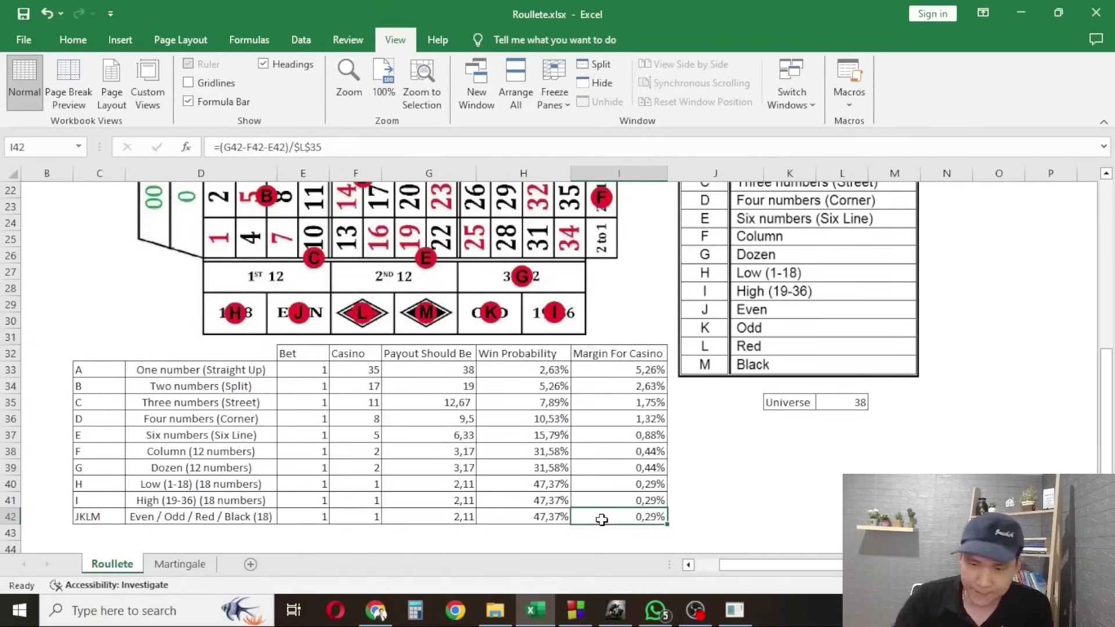
left_click(510, 518)
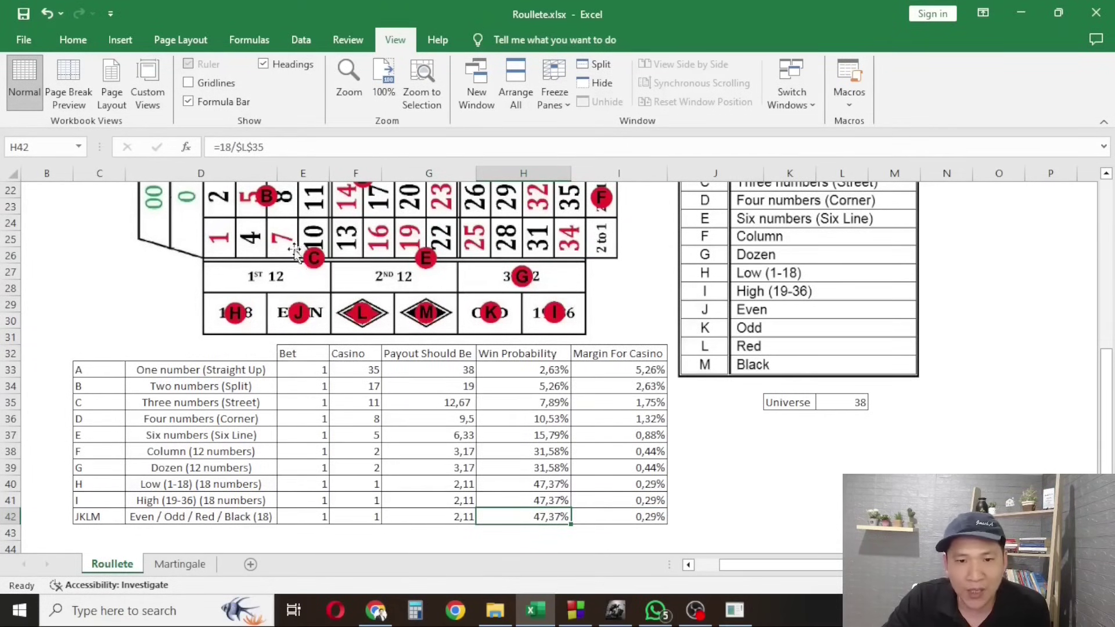
Review the roulette betting layout and the House Never Lose note below the payout table.
scroll(348, 325, "up", 3)
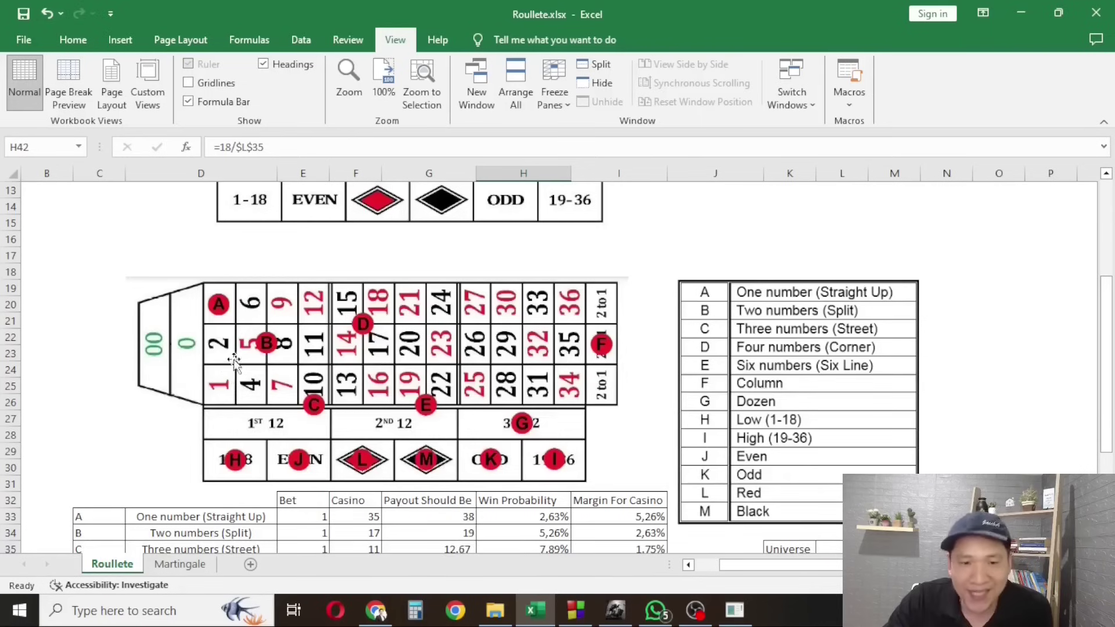
scroll(377, 360, "down", 3)
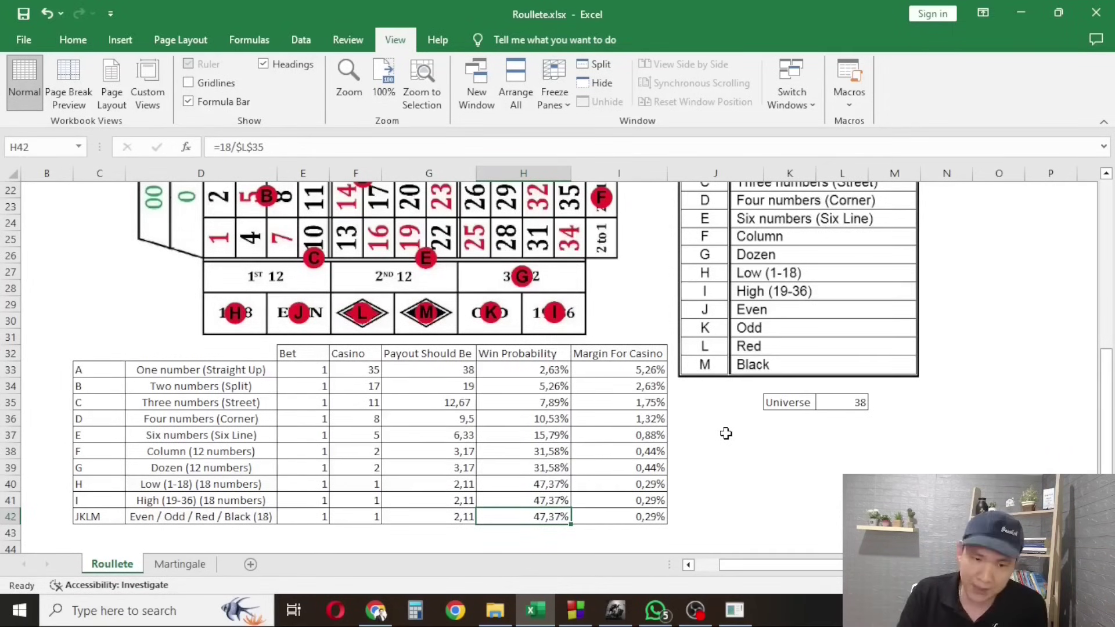
scroll(726, 433, "down", 2)
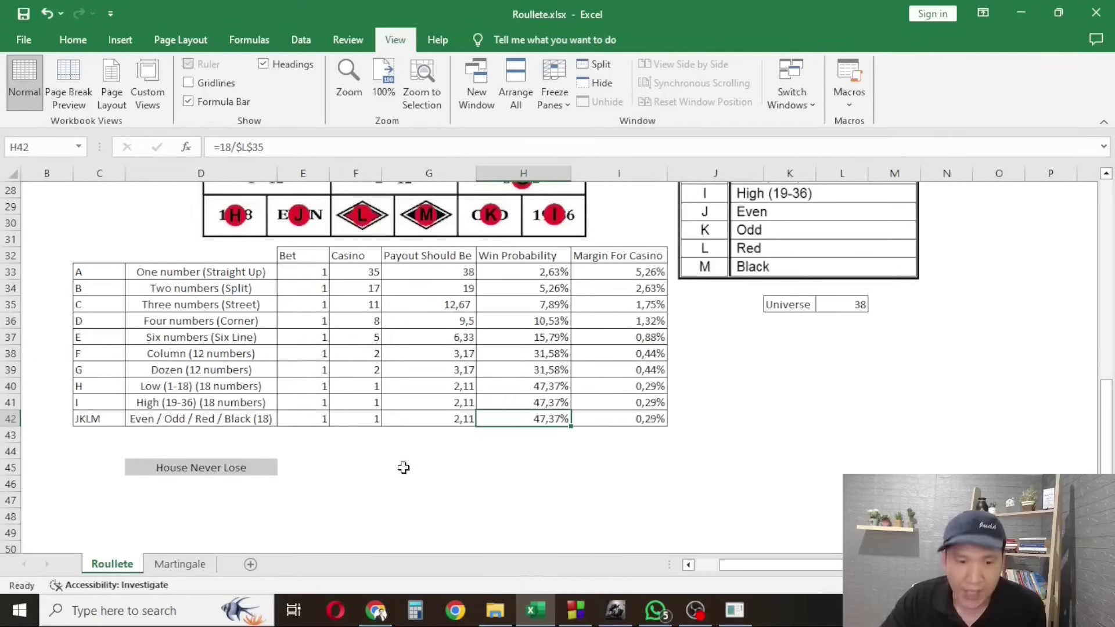
scroll(403, 465, "up", 1)
left_click(238, 510)
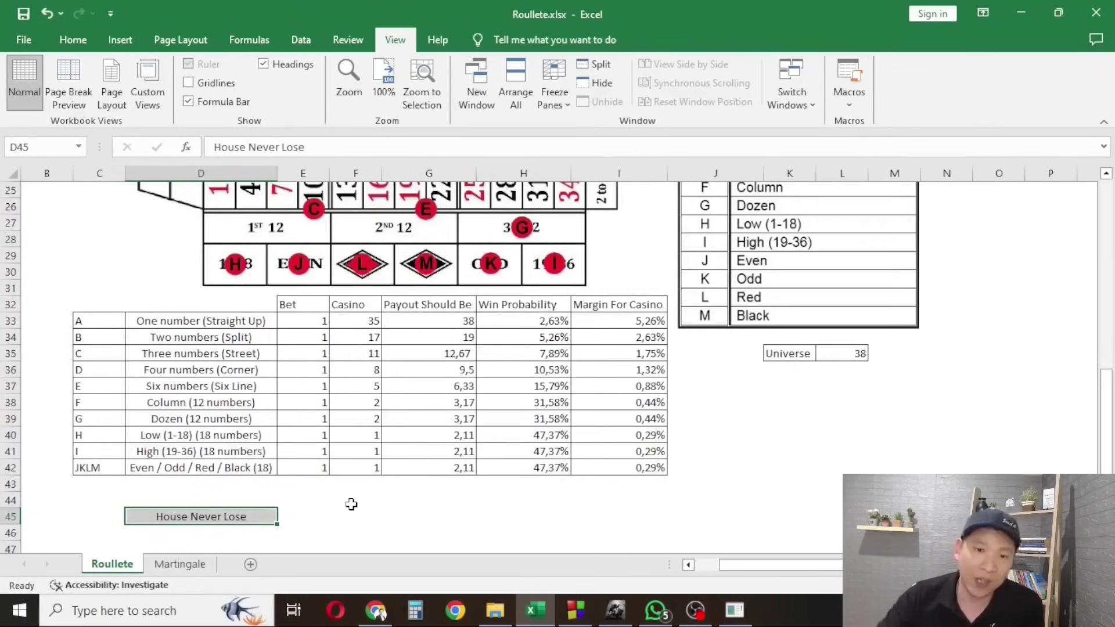
scroll(350, 494, "up", 1)
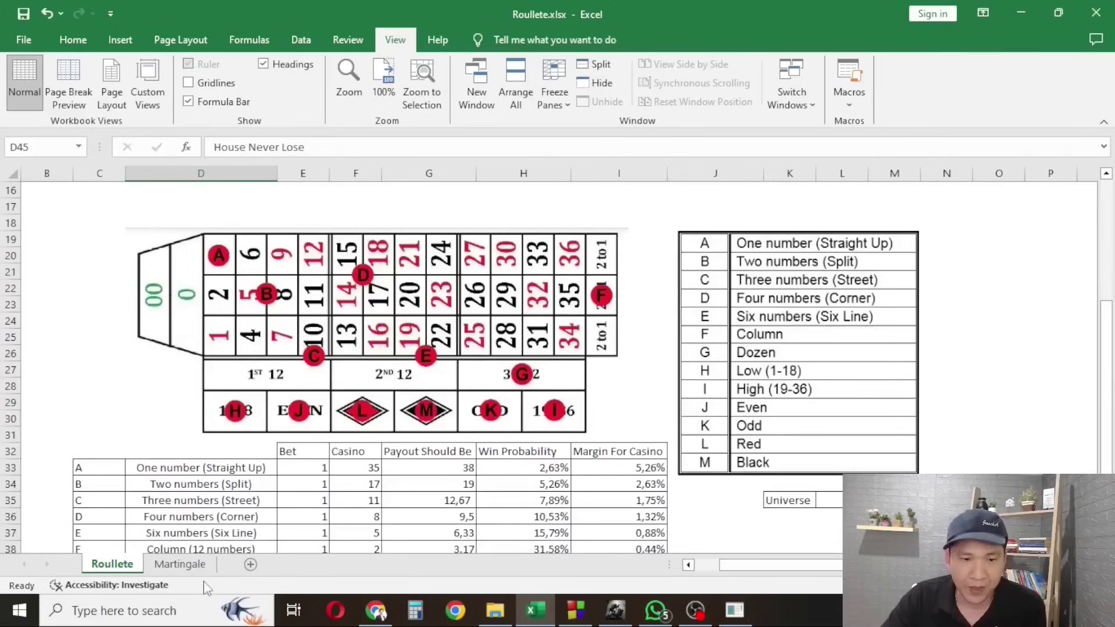
scroll(331, 493, "down", 1)
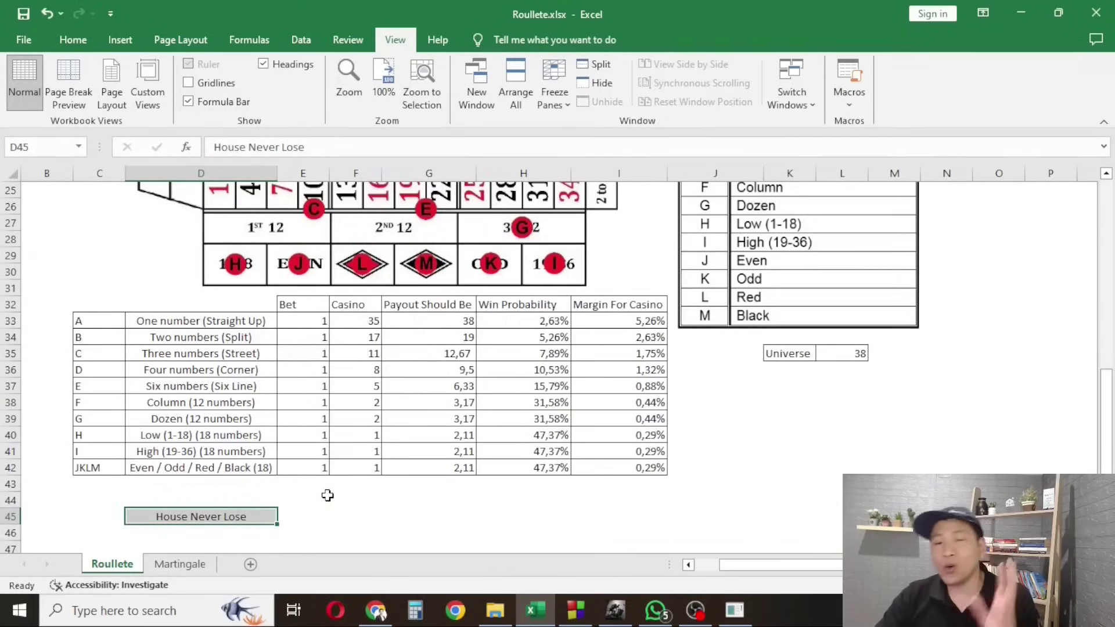
Review the starting capital, stake and bet type on the Martingale sheet, and check the High (19-36) win probability on the Roullete sheet.
left_click(180, 564)
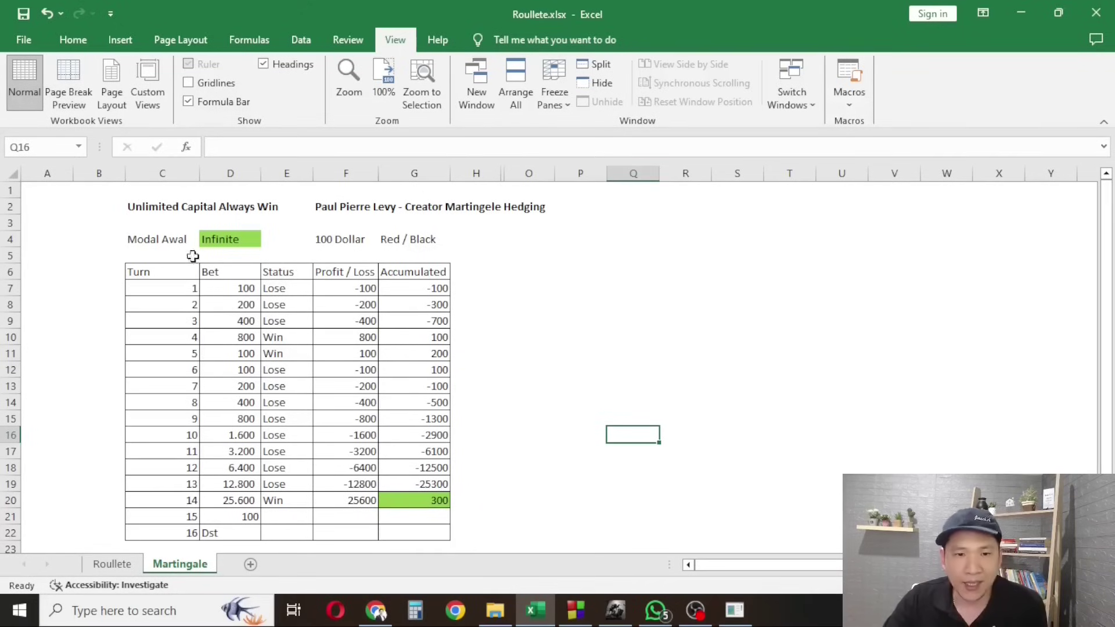
left_click(164, 243)
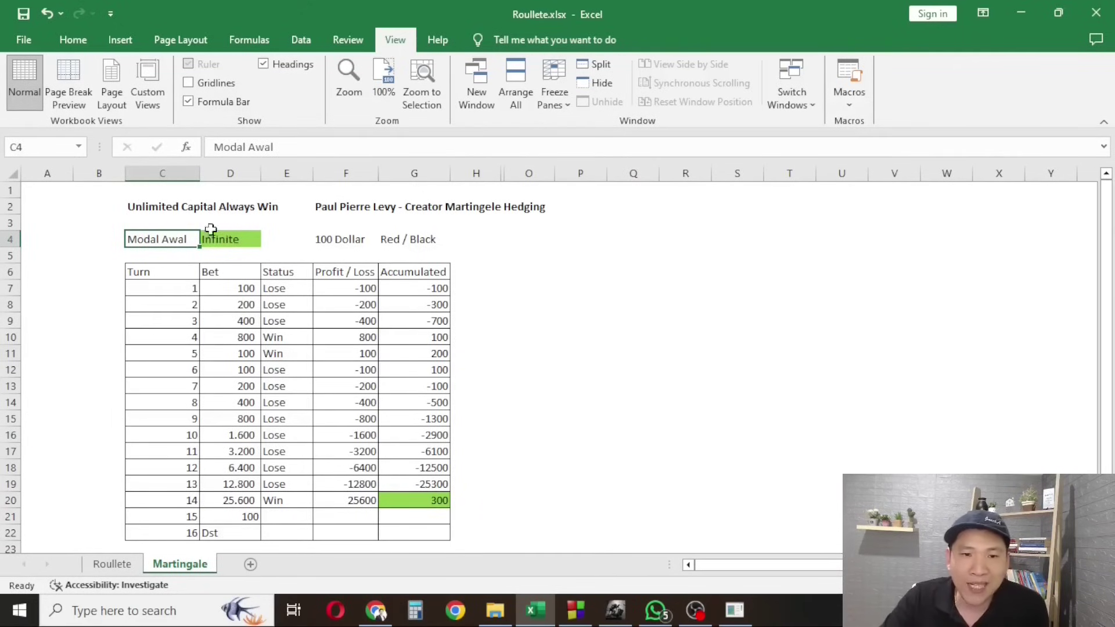
left_click(317, 241)
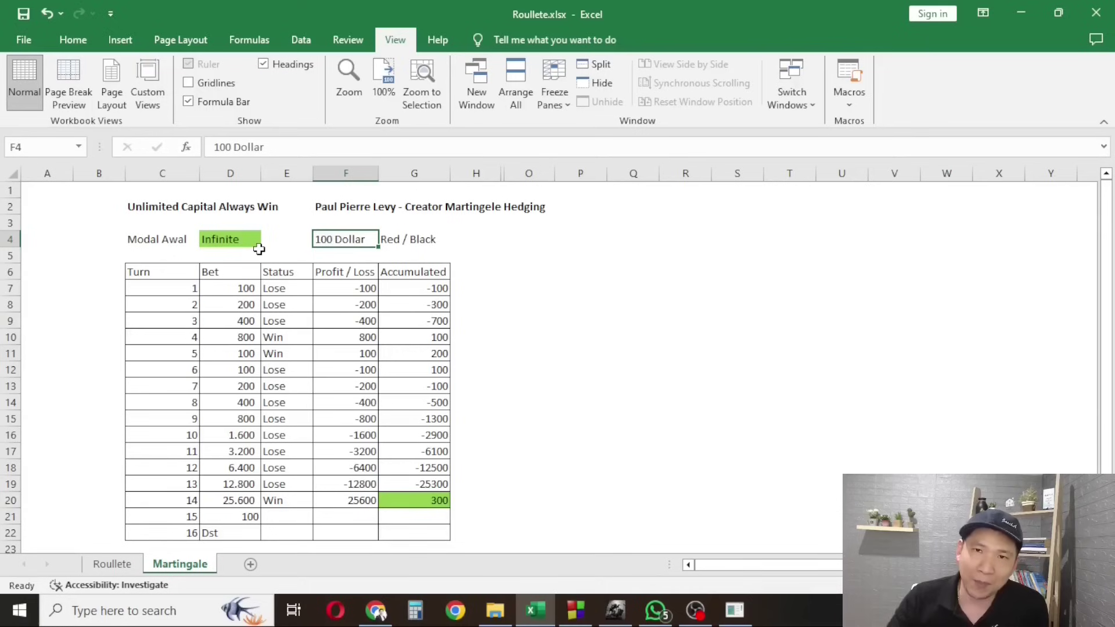
left_click(387, 242)
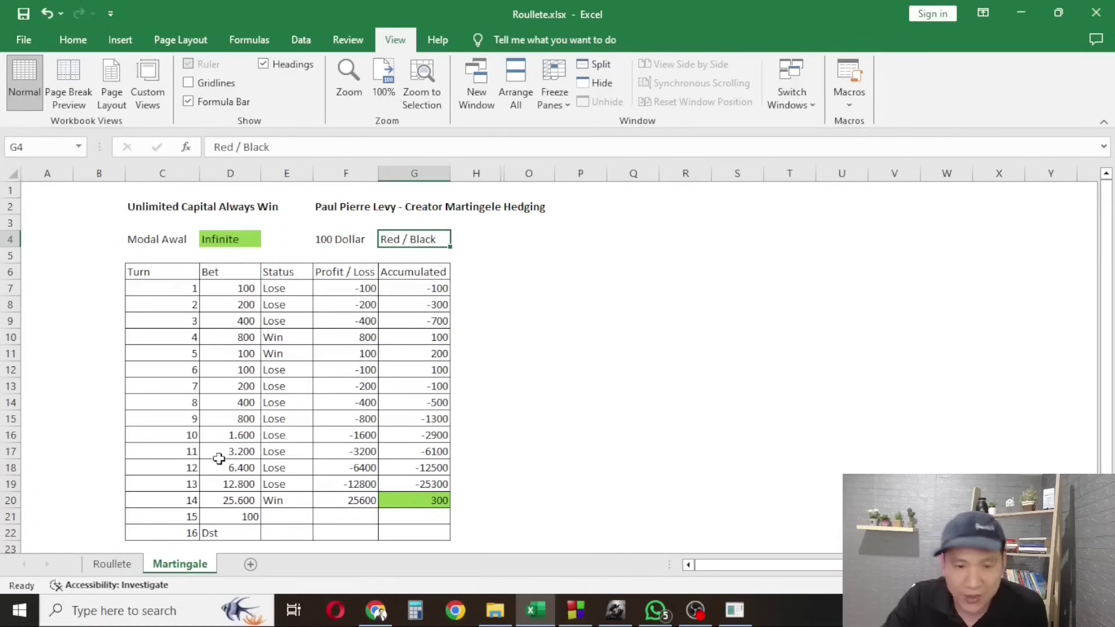
left_click(120, 566)
left_click(526, 453)
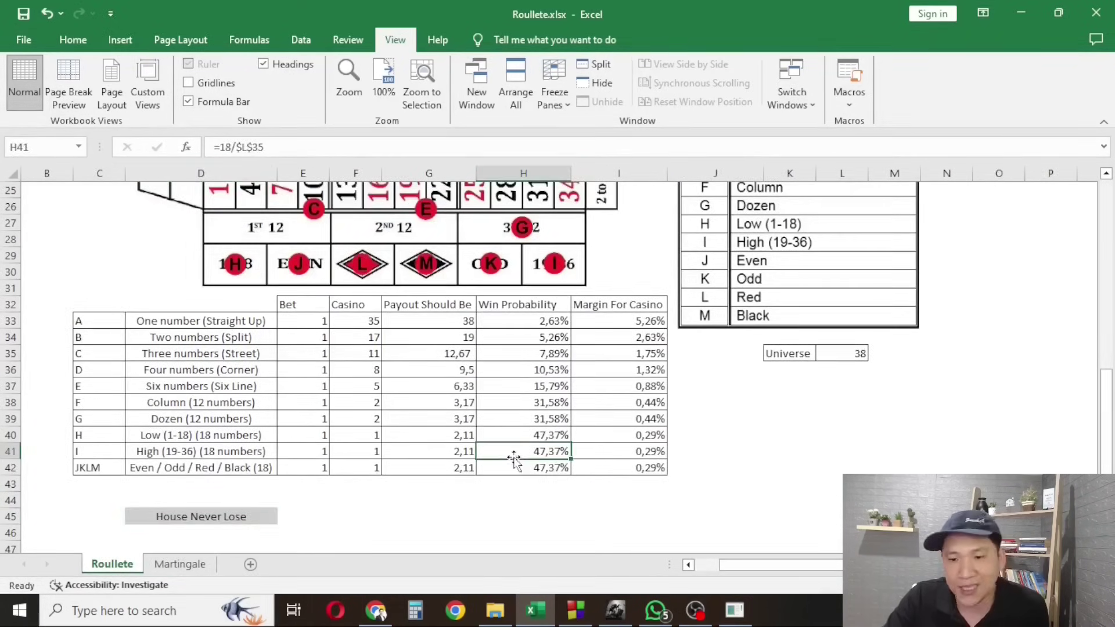
Examine the bet, status, profit/loss and accumulated result of turn 1 on the Martingale sheet.
left_click(188, 566)
left_click(243, 287)
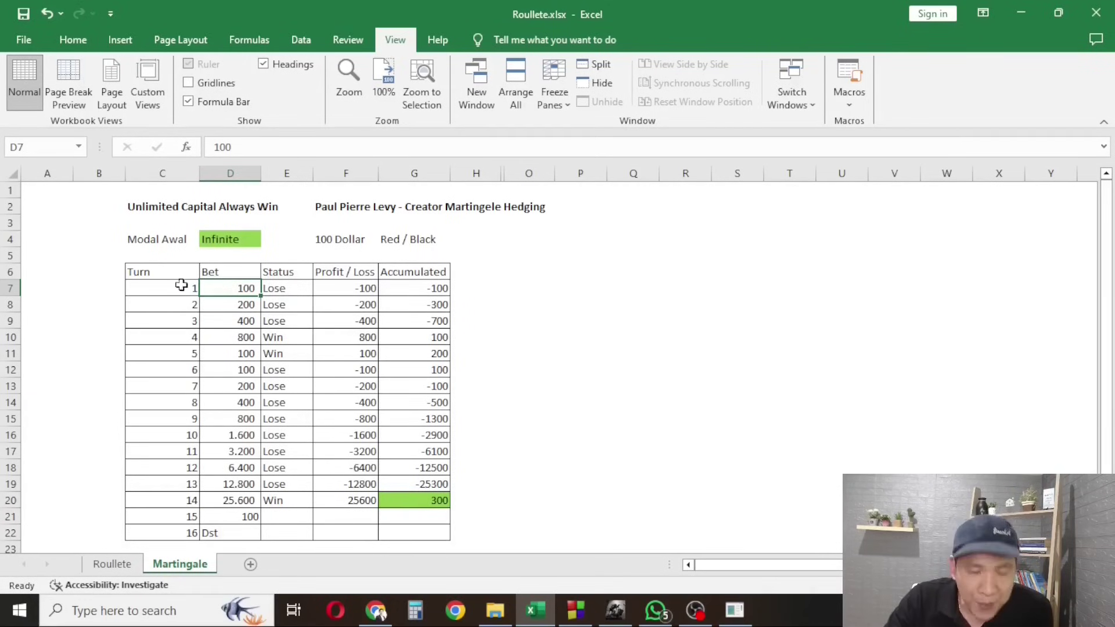
left_click(295, 286)
left_click(332, 290)
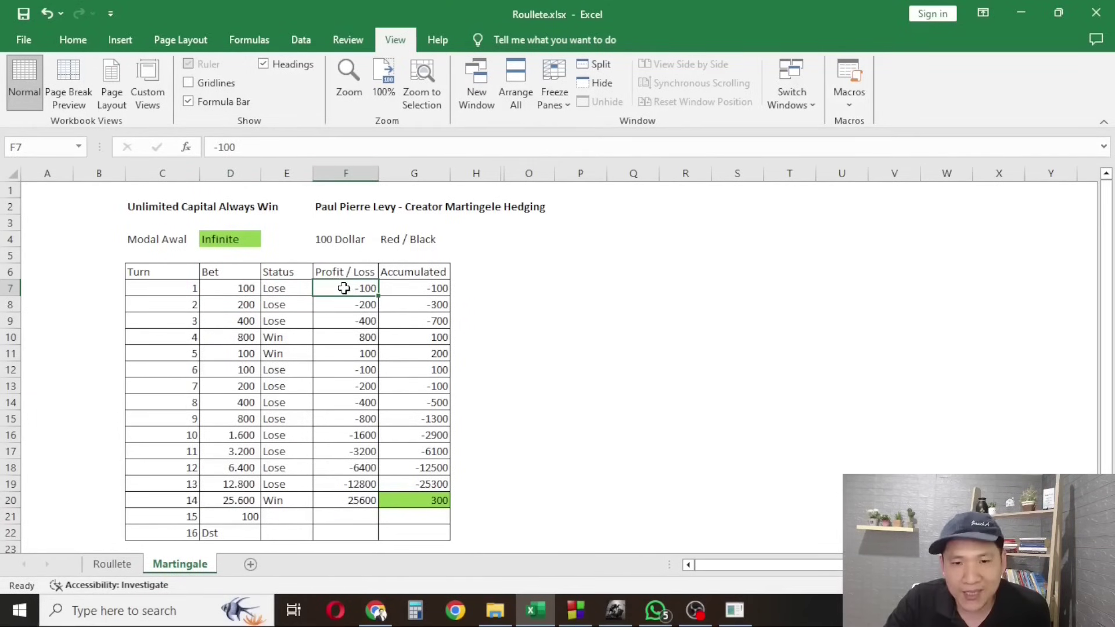
left_click(416, 288)
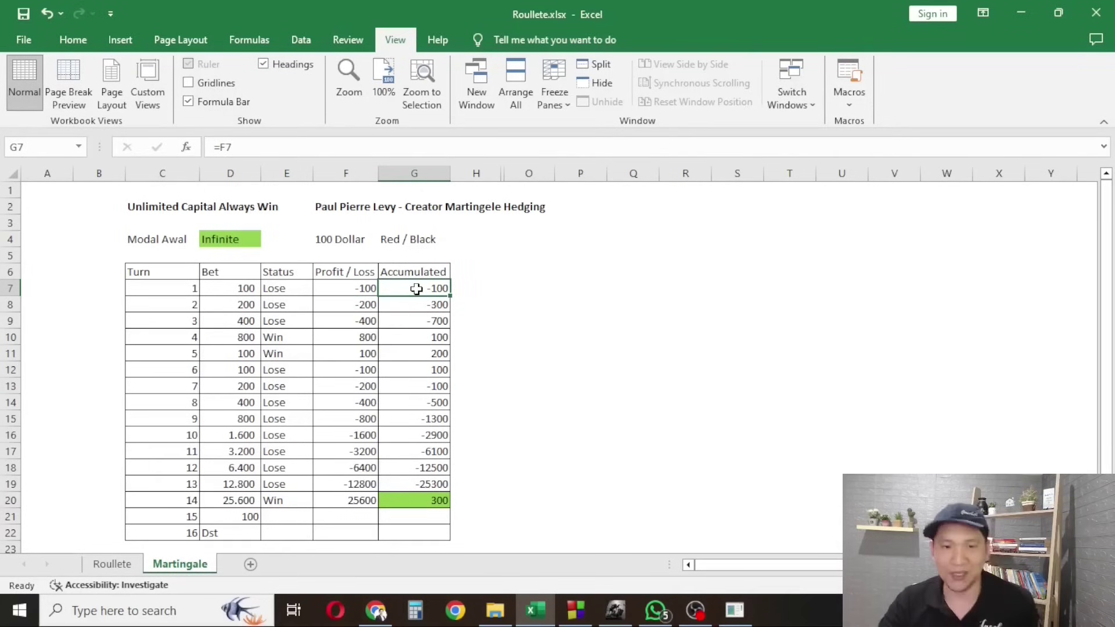
Examine the bet, status, profit/loss and accumulated formula of turn 2 in the Martingale table.
left_click(223, 305)
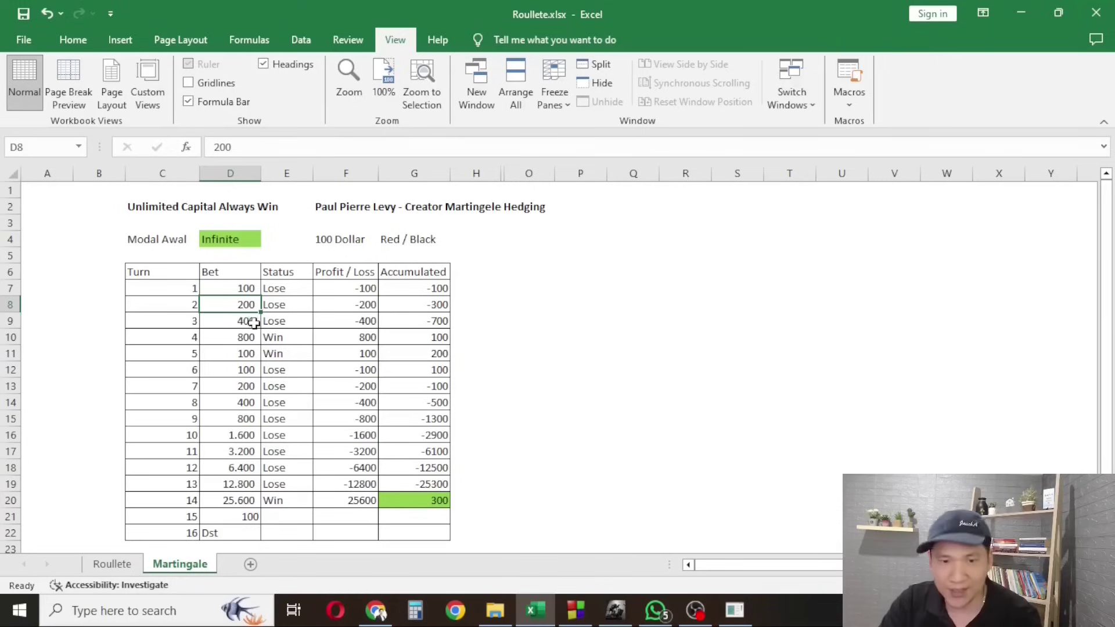
left_click(298, 304)
left_click(328, 303)
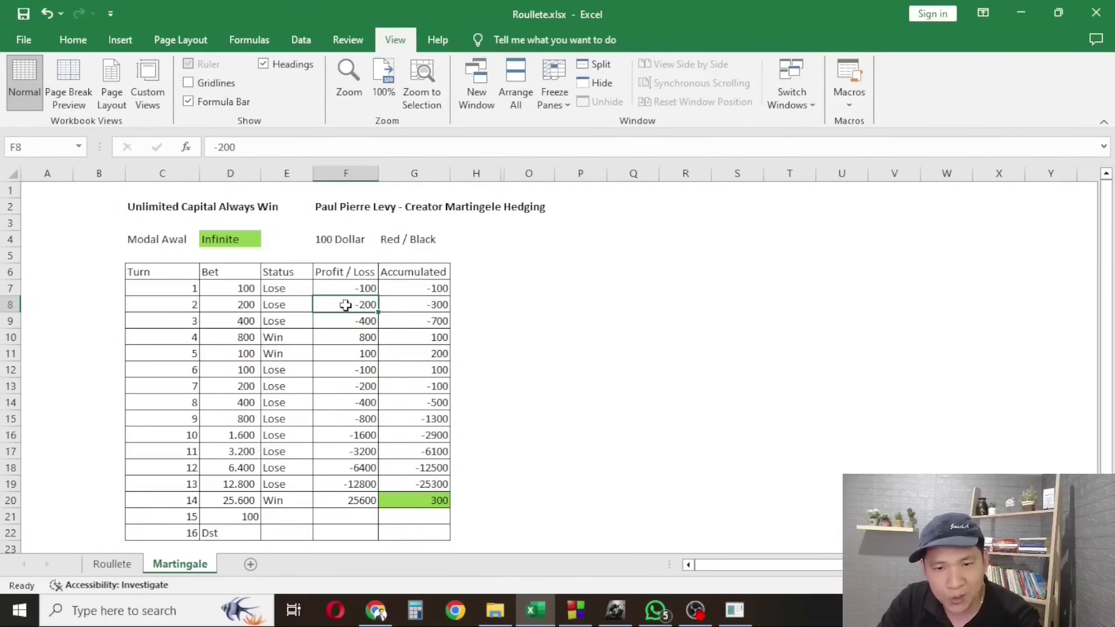
left_click(394, 302)
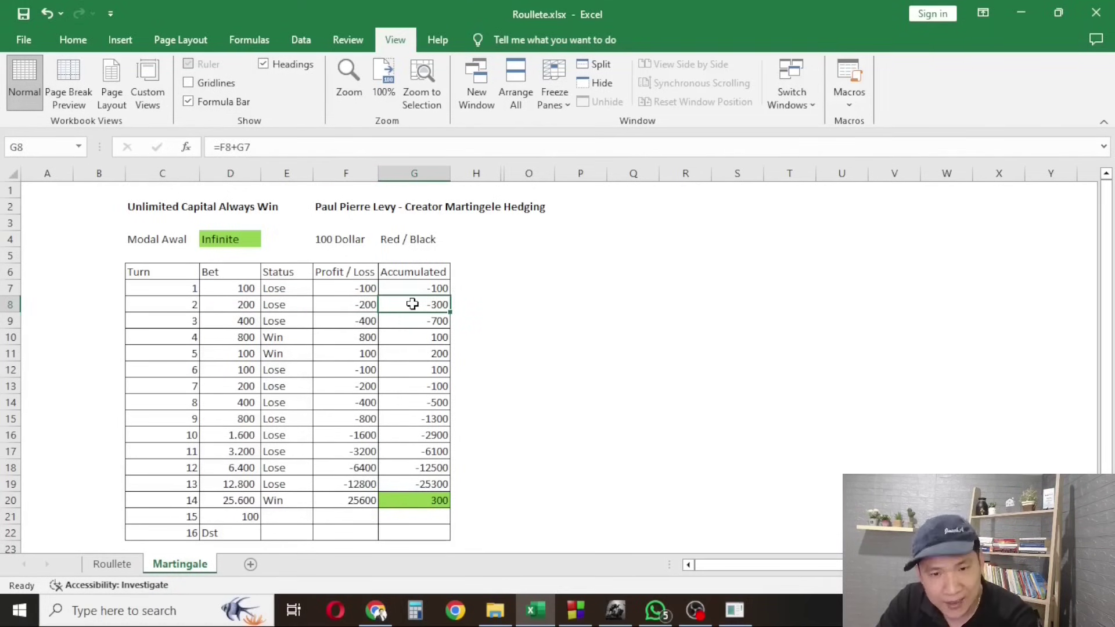
Examine the bet, status, profit/loss and accumulated formula of turn 3 in the Martingale table.
left_click(234, 323)
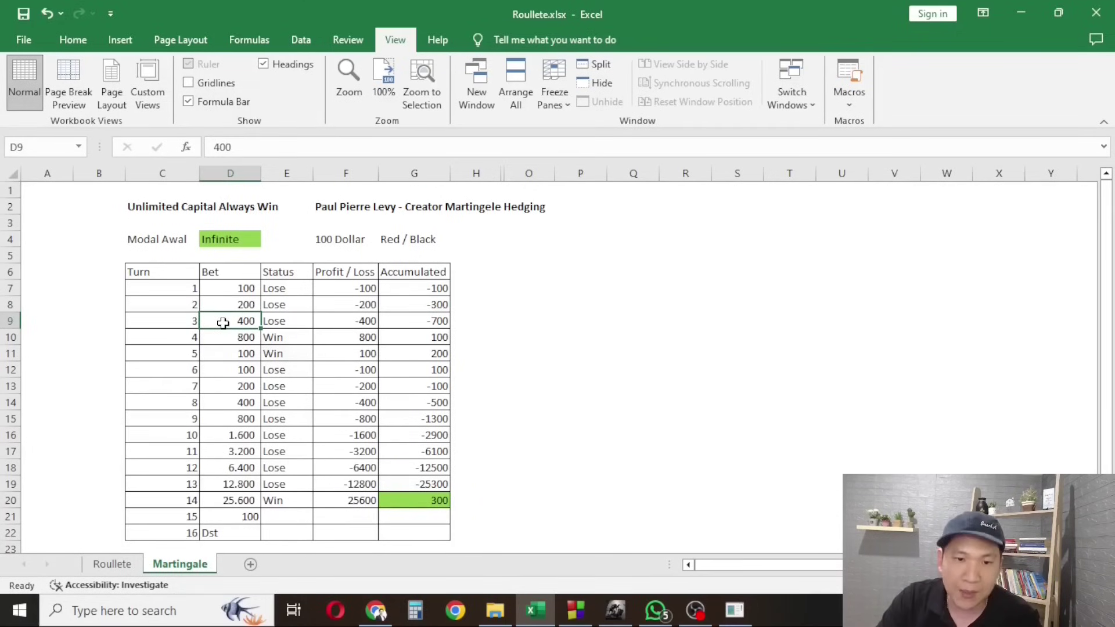
left_click(289, 322)
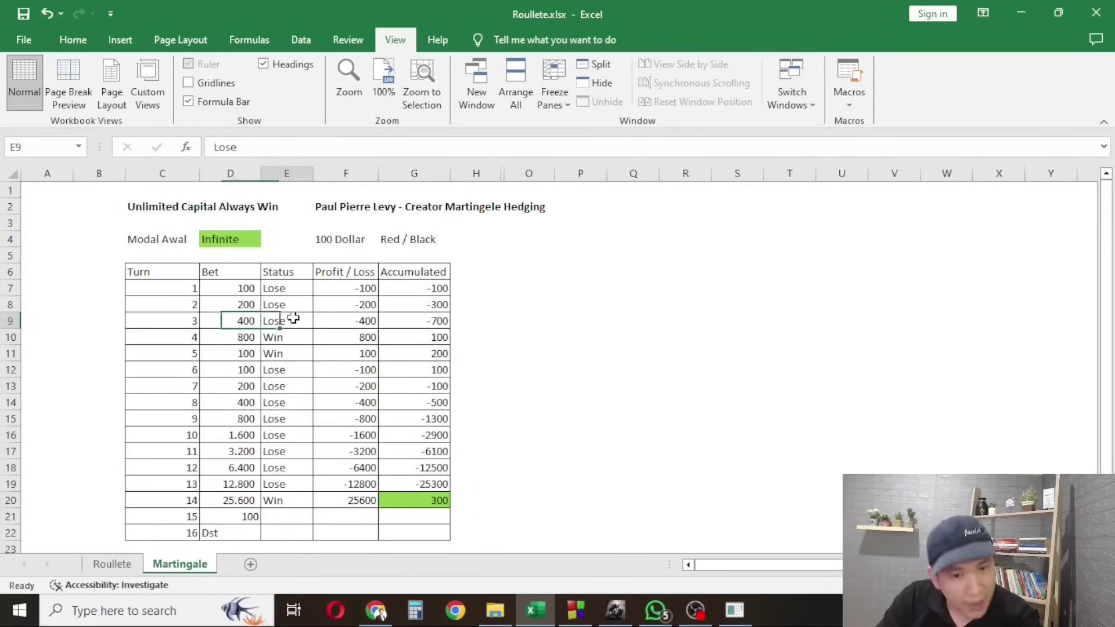
left_click(325, 324)
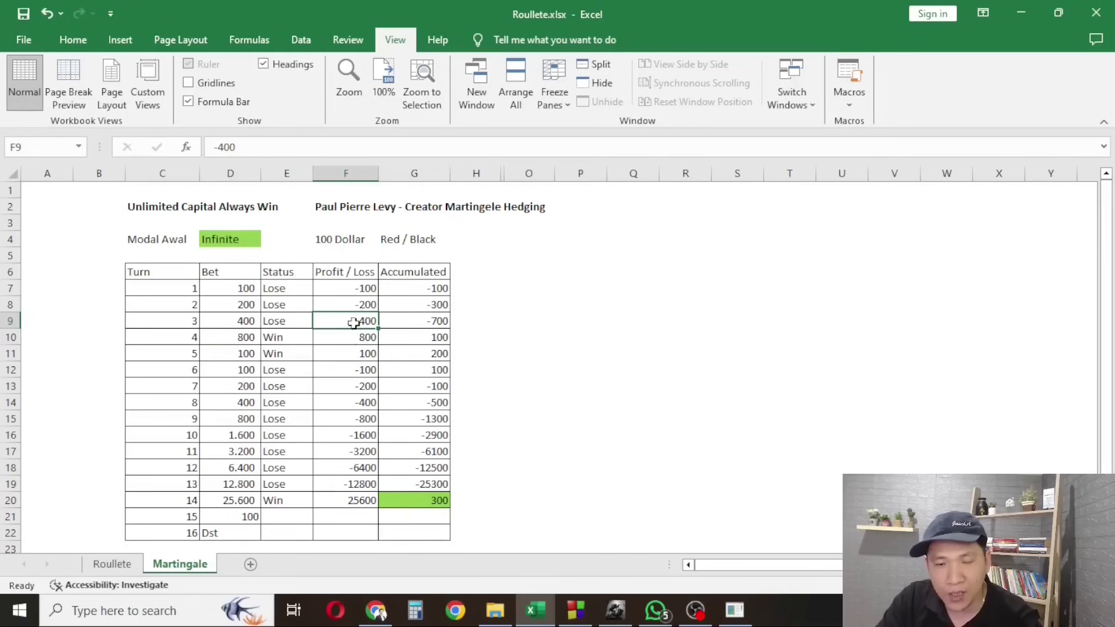
left_click(414, 320)
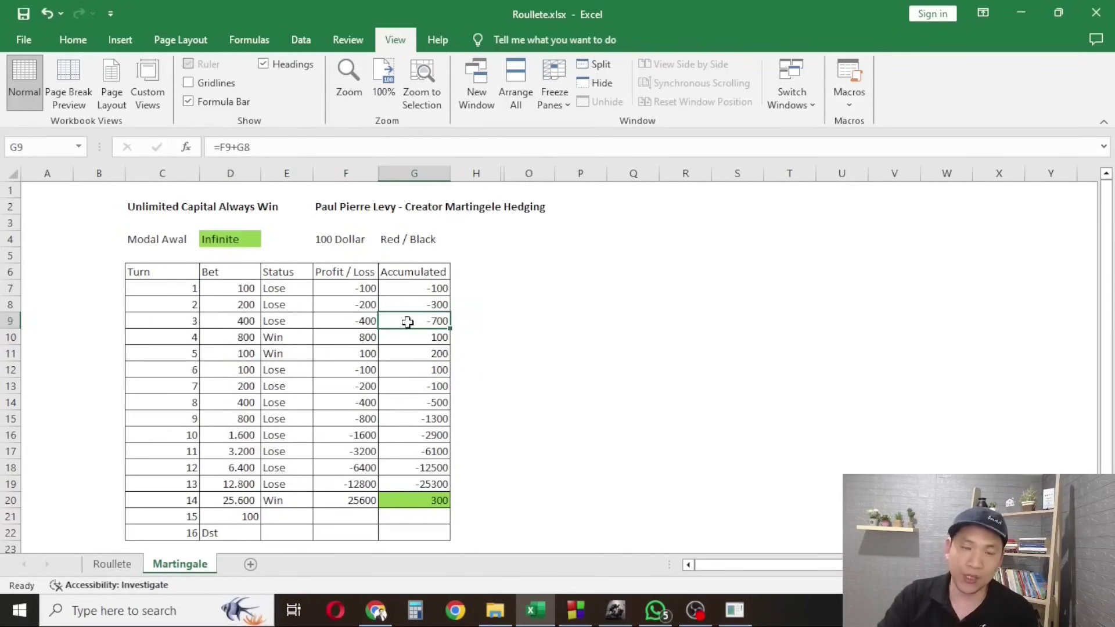
Examine the bet, status, profit/loss and accumulated formula of turn 4, comparing it with turn 3's accumulated result.
left_click(238, 336)
left_click(212, 323)
left_click(218, 340)
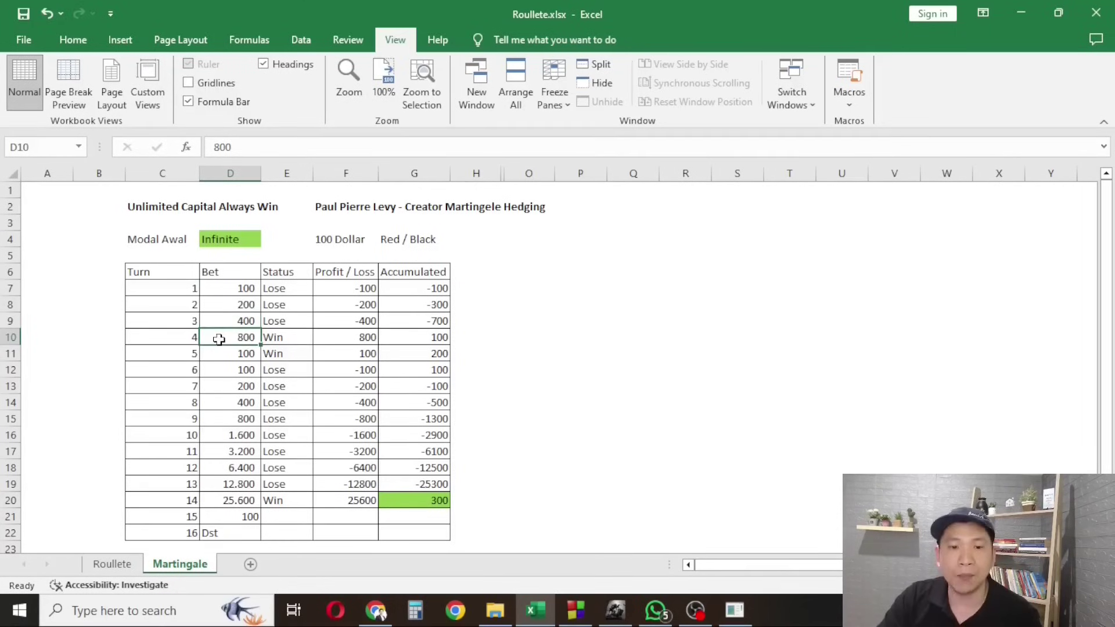
left_click(296, 341)
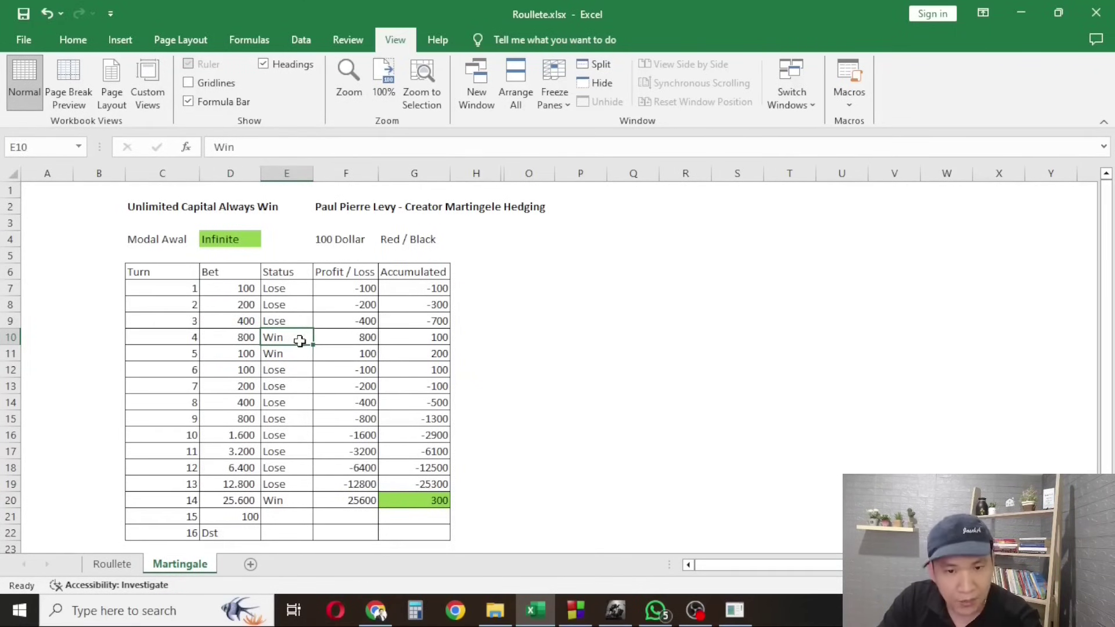
left_click(335, 337)
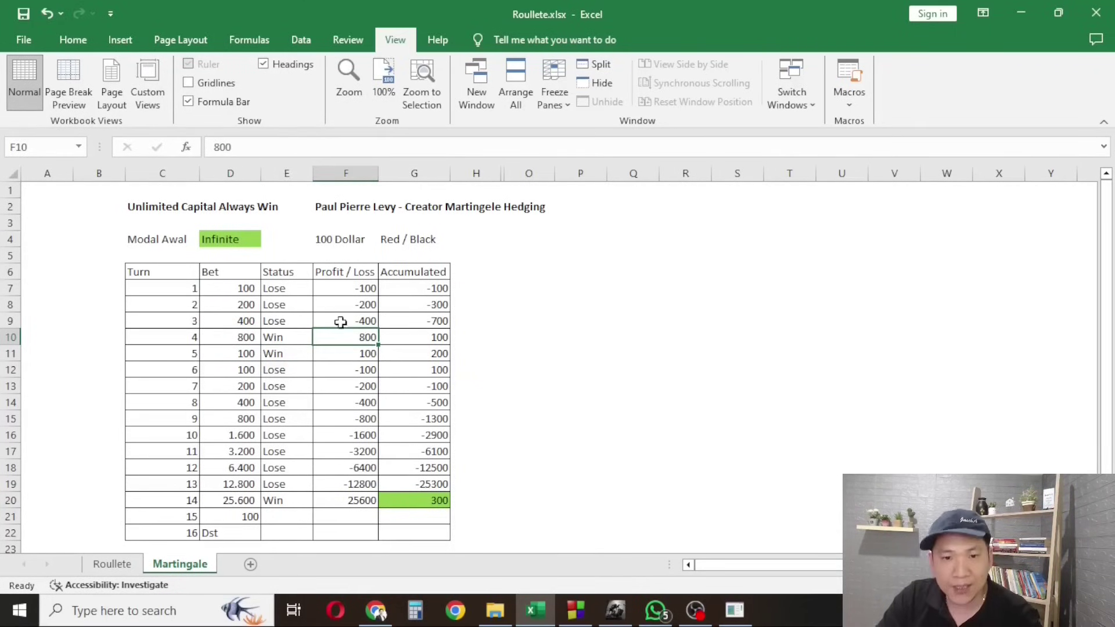
left_click(415, 320)
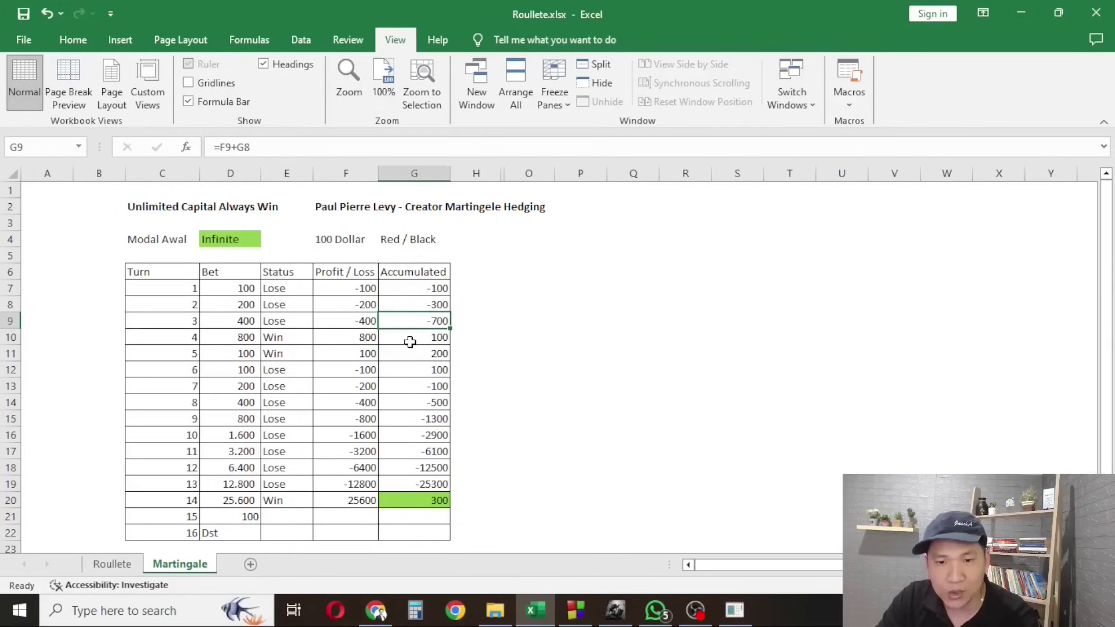
left_click(410, 342)
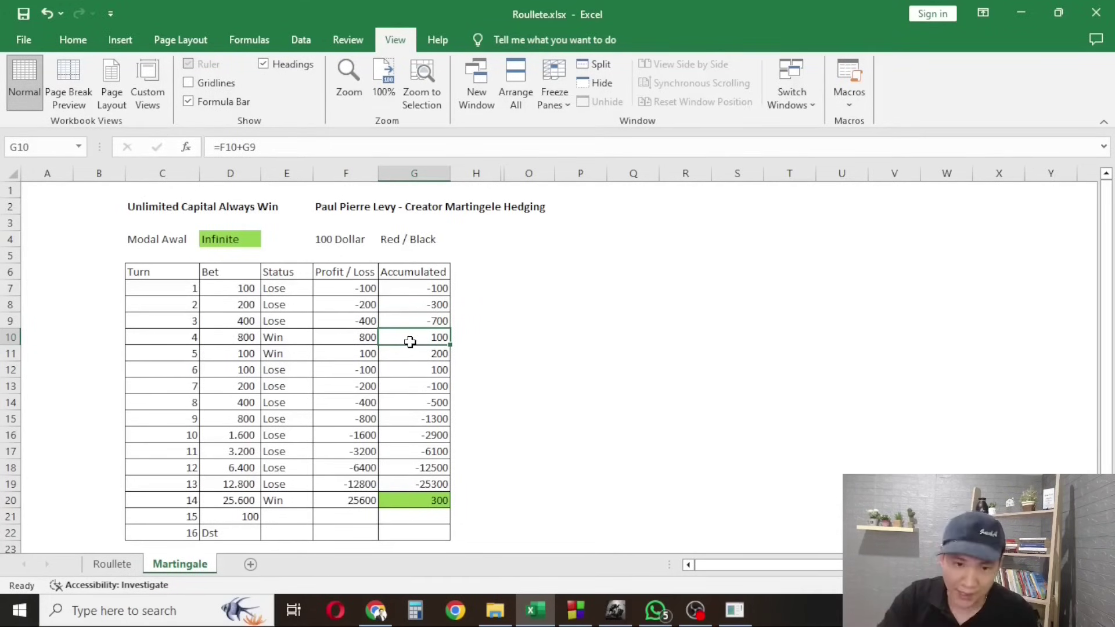
Examine the bet, status, profit/loss and accumulated formula of turn 5 in the infinite-capital table.
left_click(220, 356)
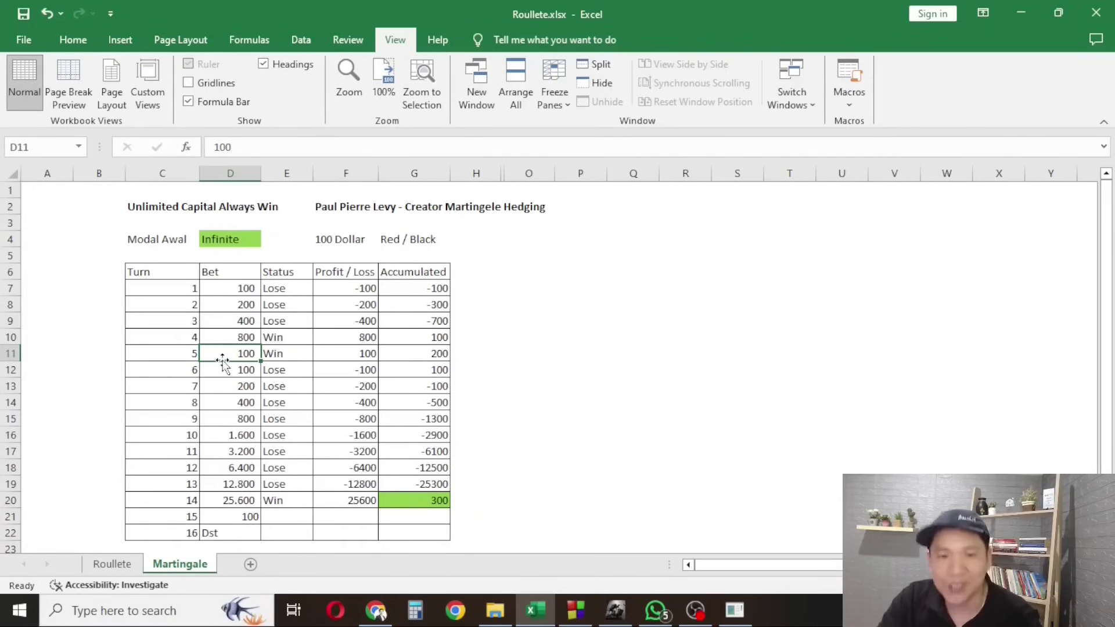
left_click(293, 354)
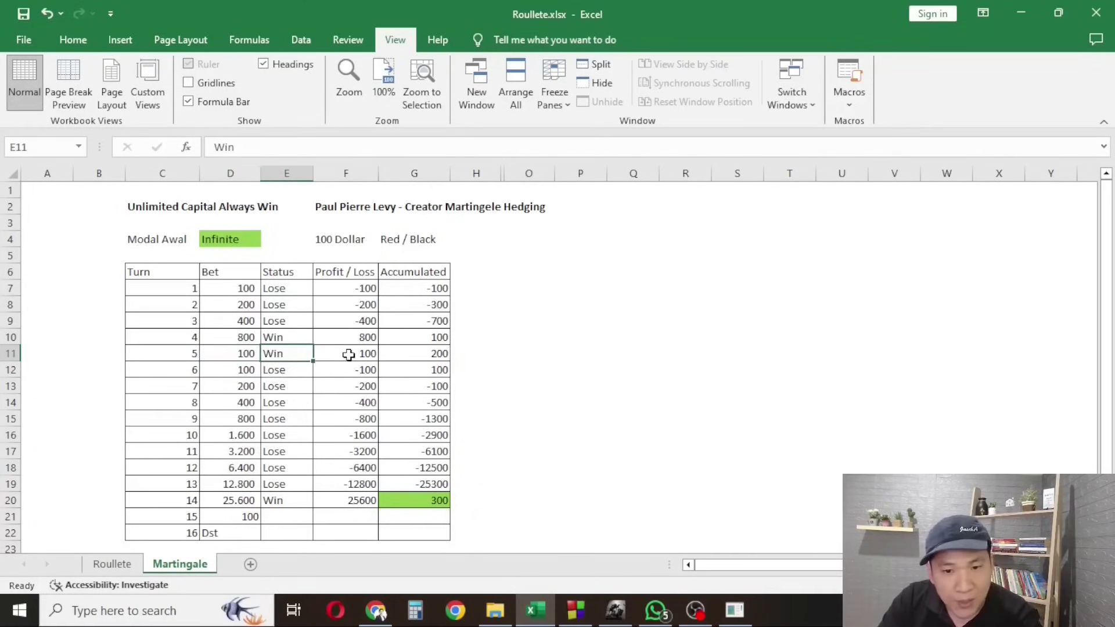
left_click(348, 355)
left_click(396, 351)
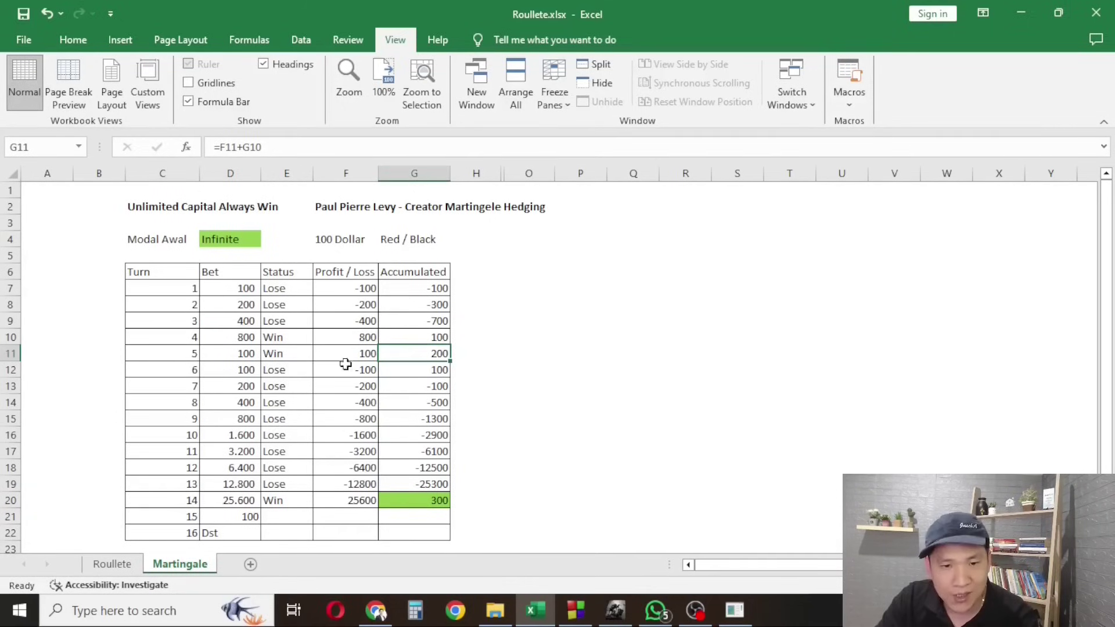
Trace the doubling bets from turn 6 down to turn 14 in the infinite-capital table.
left_click(225, 374)
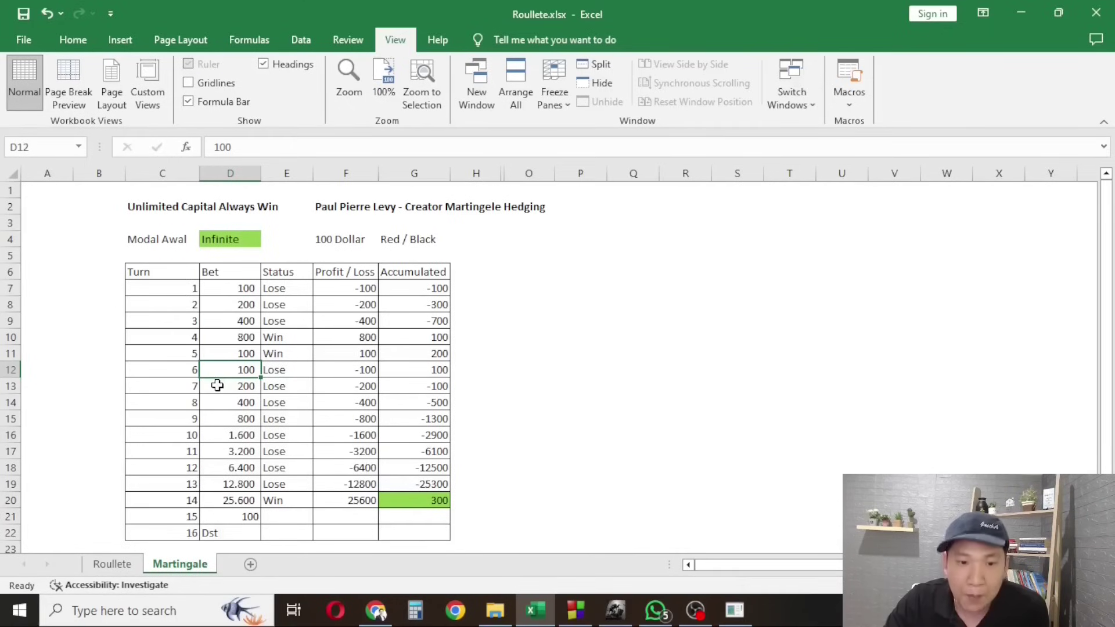
key("Down")
key("Down")
key("Down")
key("Down")
key("Down")
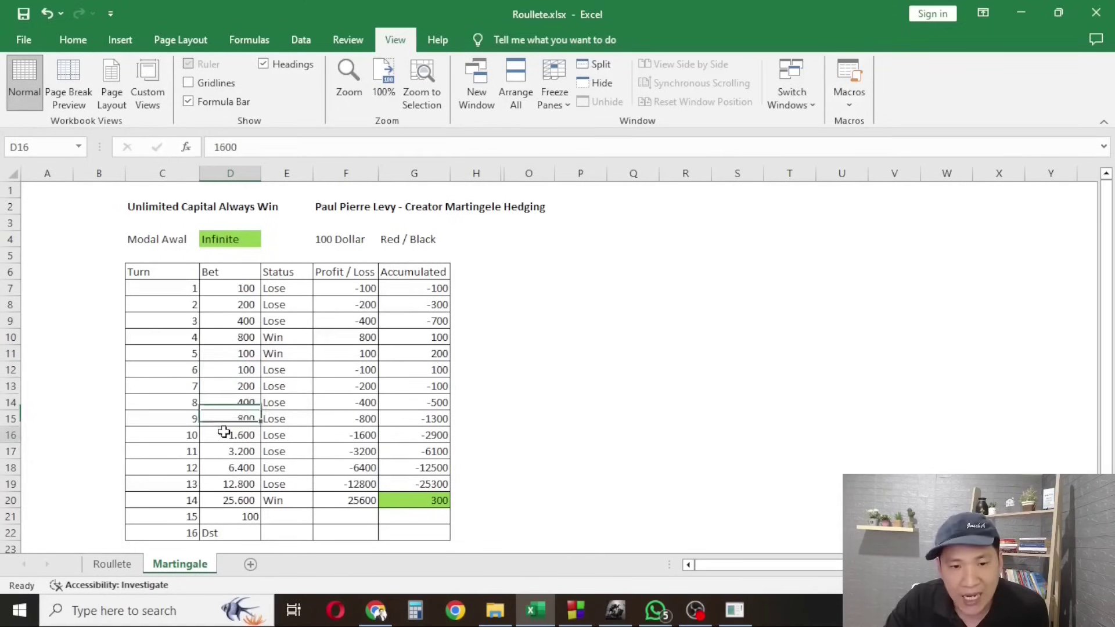
key("Down")
key("Down")
key("Down")
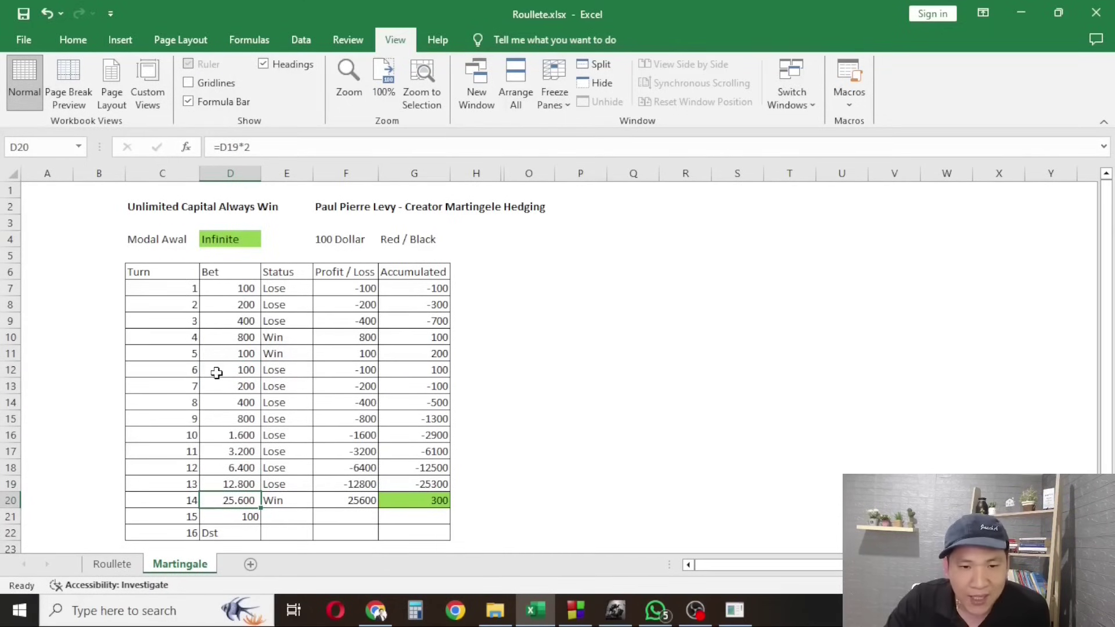
left_click(217, 374)
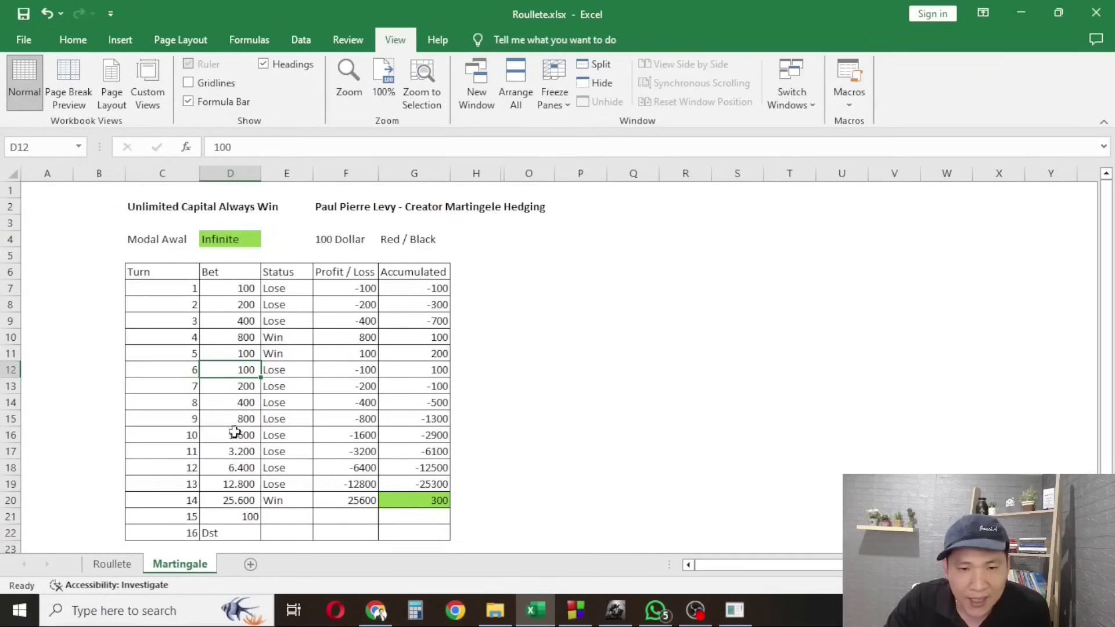
left_click(220, 500)
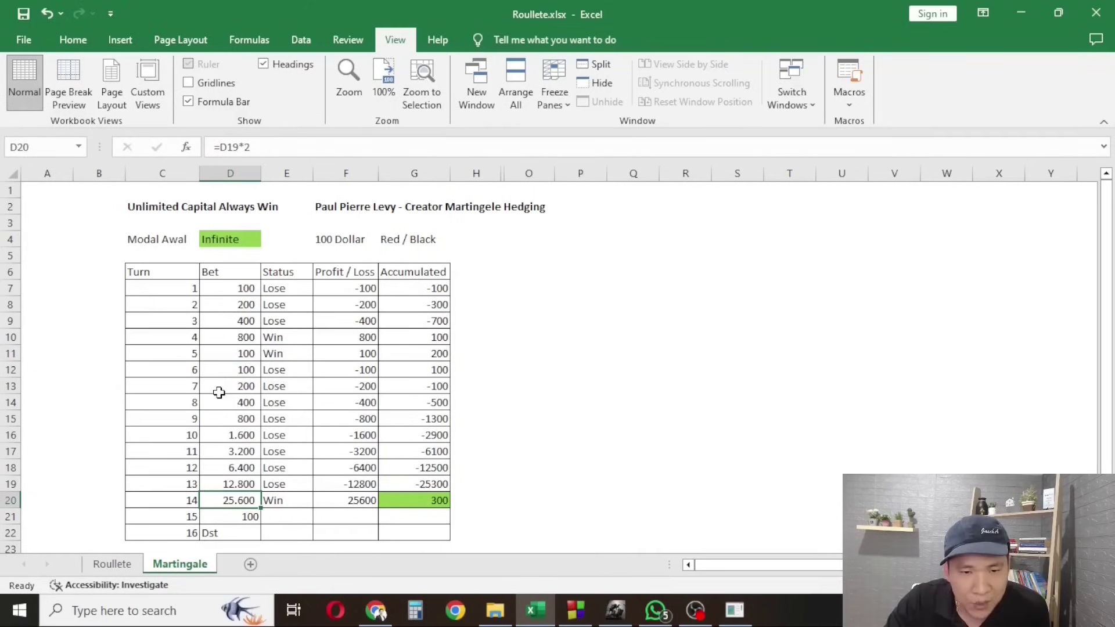
Compare turn 13's bet and accumulated loss with the bet, profit and accumulated formula of turn 14.
left_click(240, 484)
left_click(409, 481)
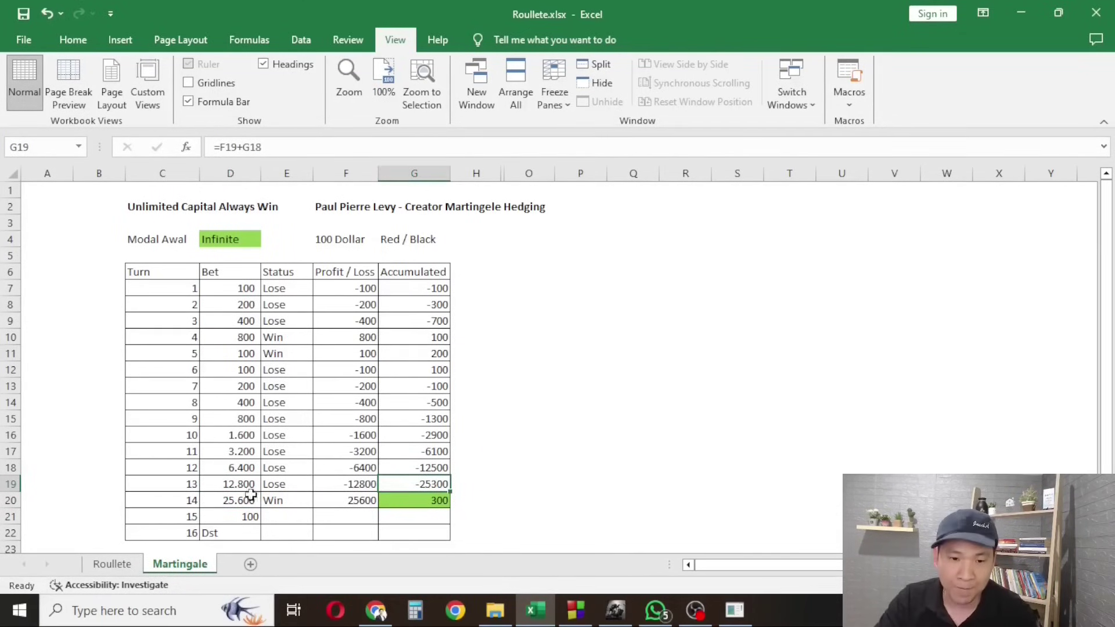
left_click(212, 503)
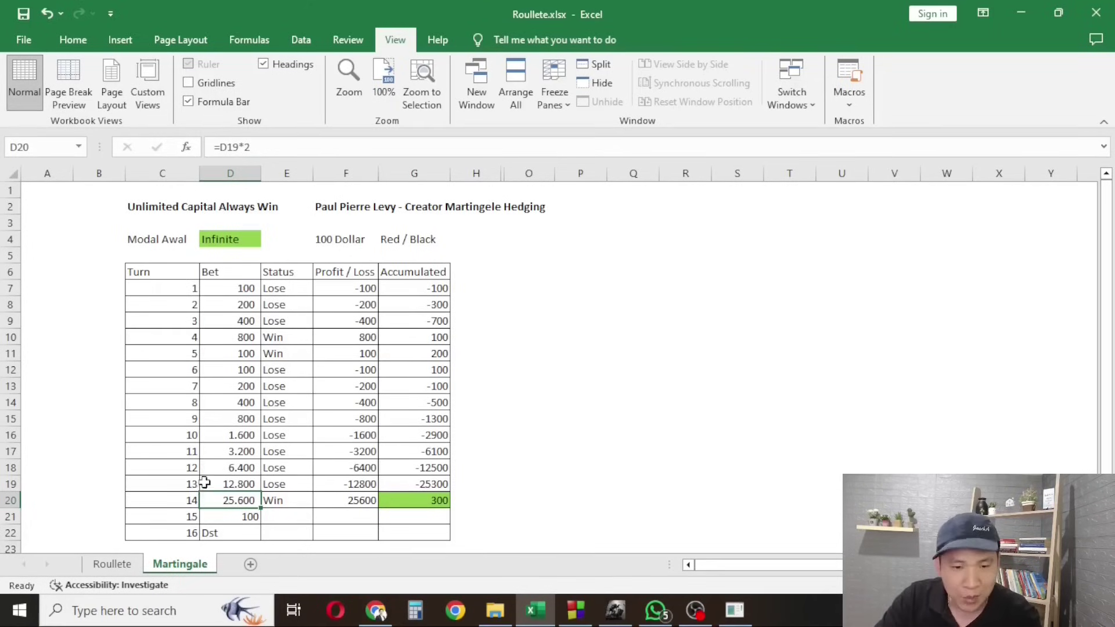
left_click(210, 484)
left_click(215, 498)
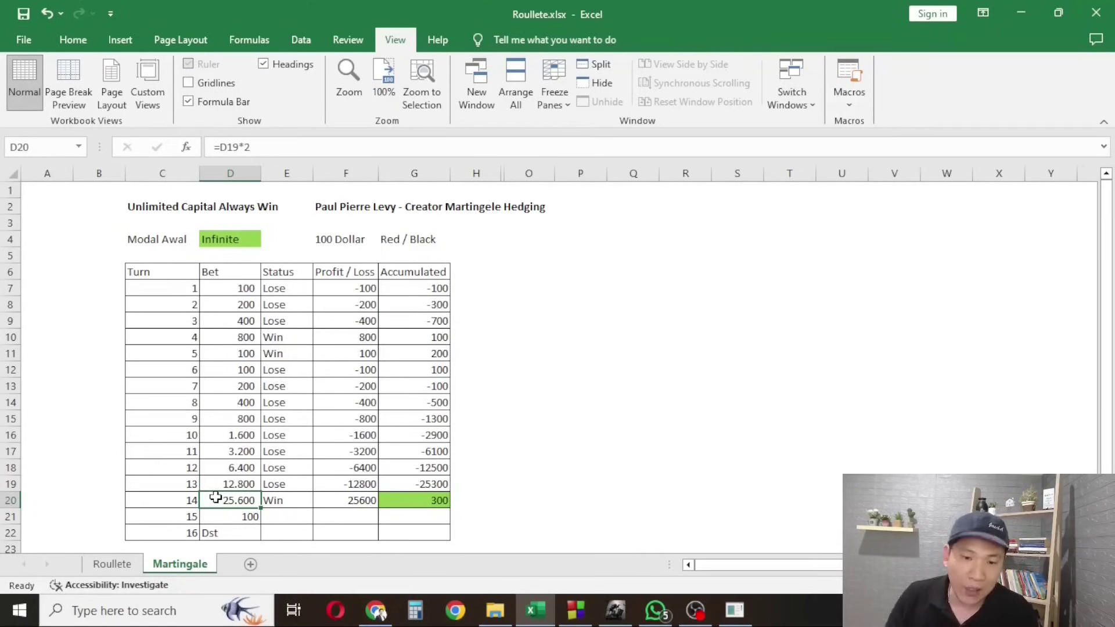
left_click(321, 498)
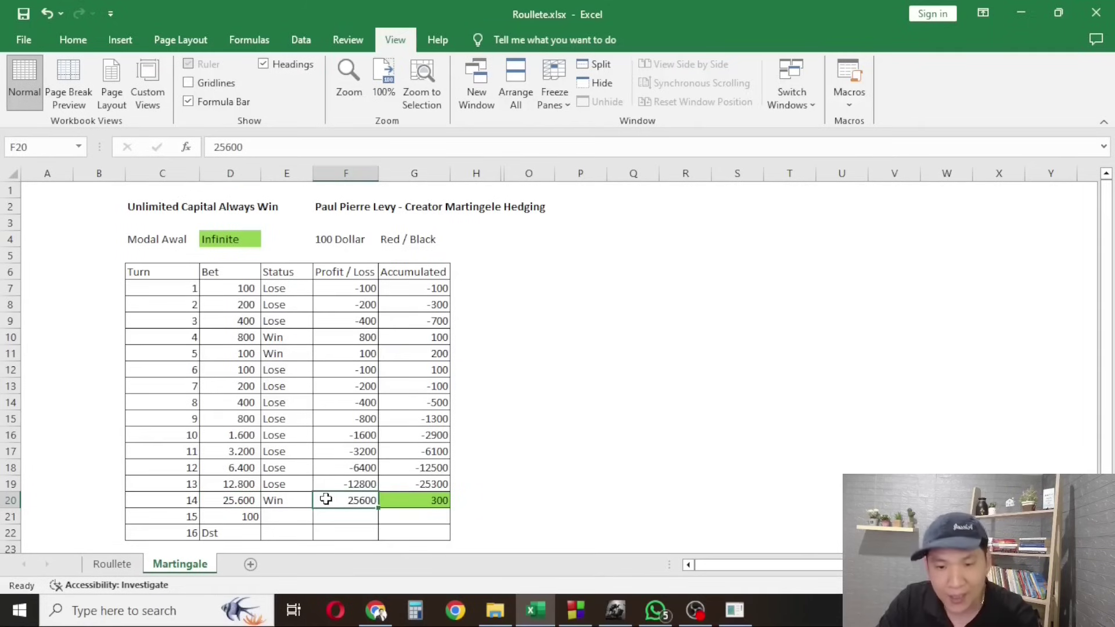
left_click(425, 503)
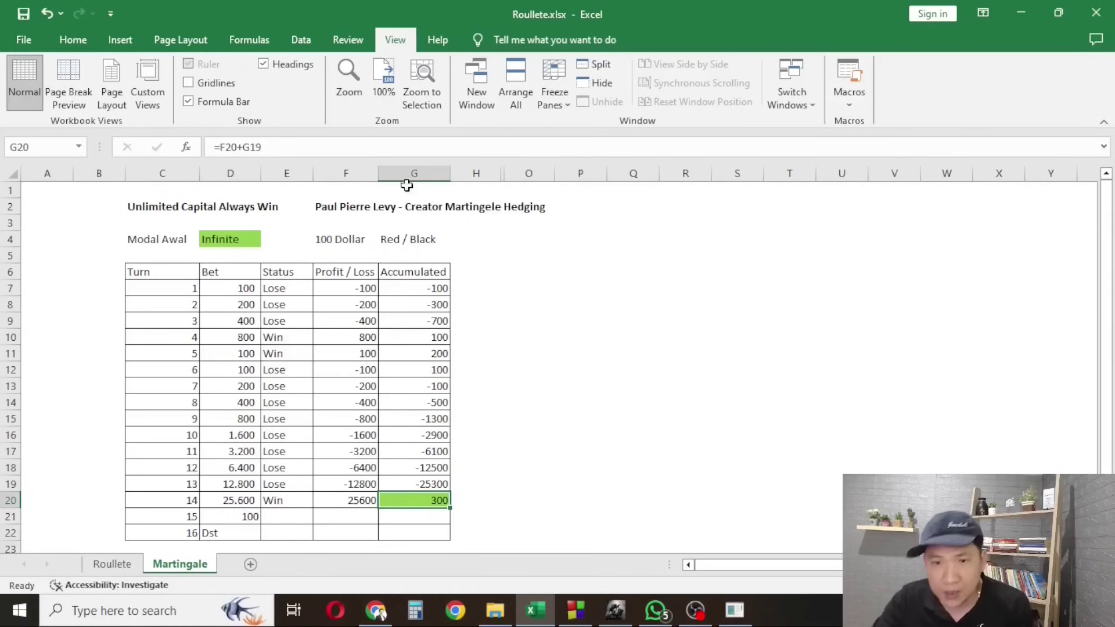
Unhide the hidden columns between H and O on the Martingale sheet.
left_click_drag(476, 173, 523, 171)
right_click(526, 176)
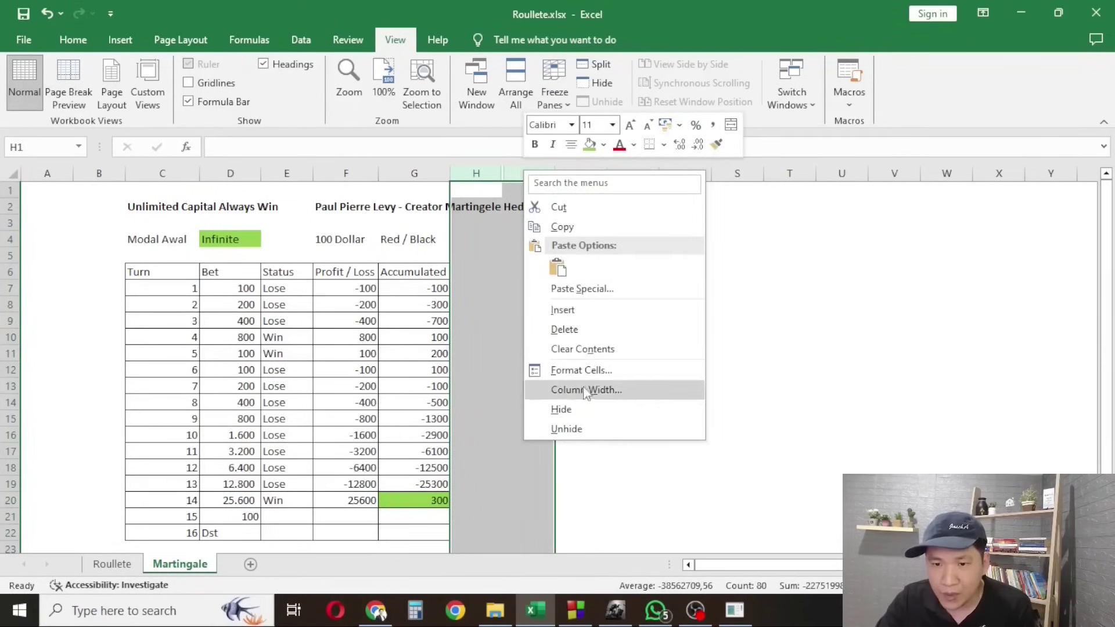
left_click(566, 428)
left_click(697, 304)
Examine the limited-capital table's starting capital, its first doubling bets and accumulated result, and the turn 13 row.
left_click(636, 246)
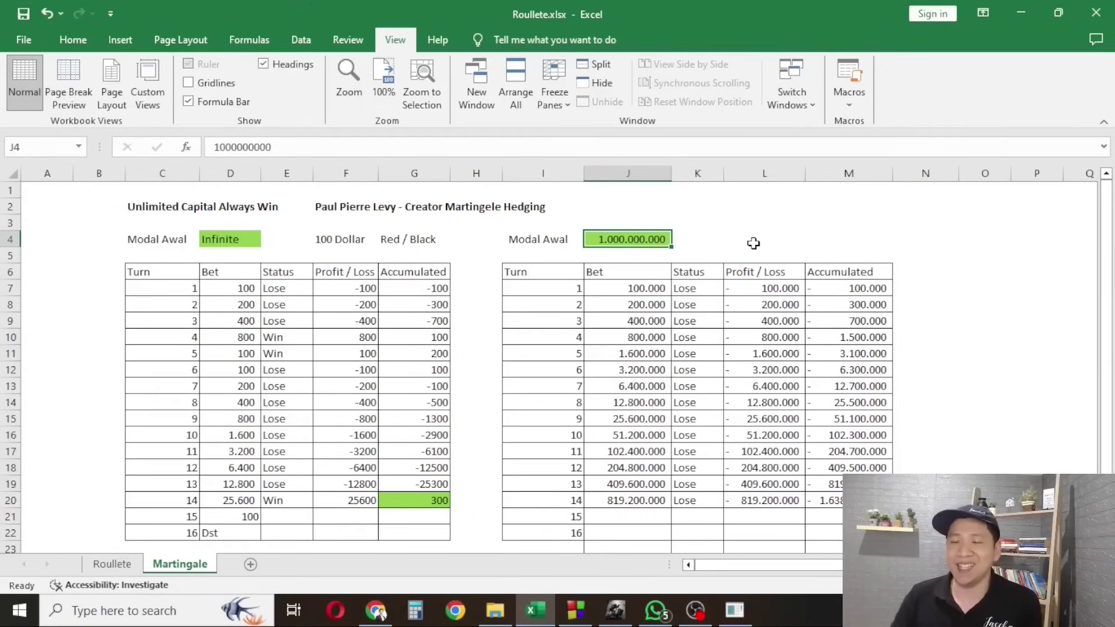
key("Down")
key("Down")
key("Down")
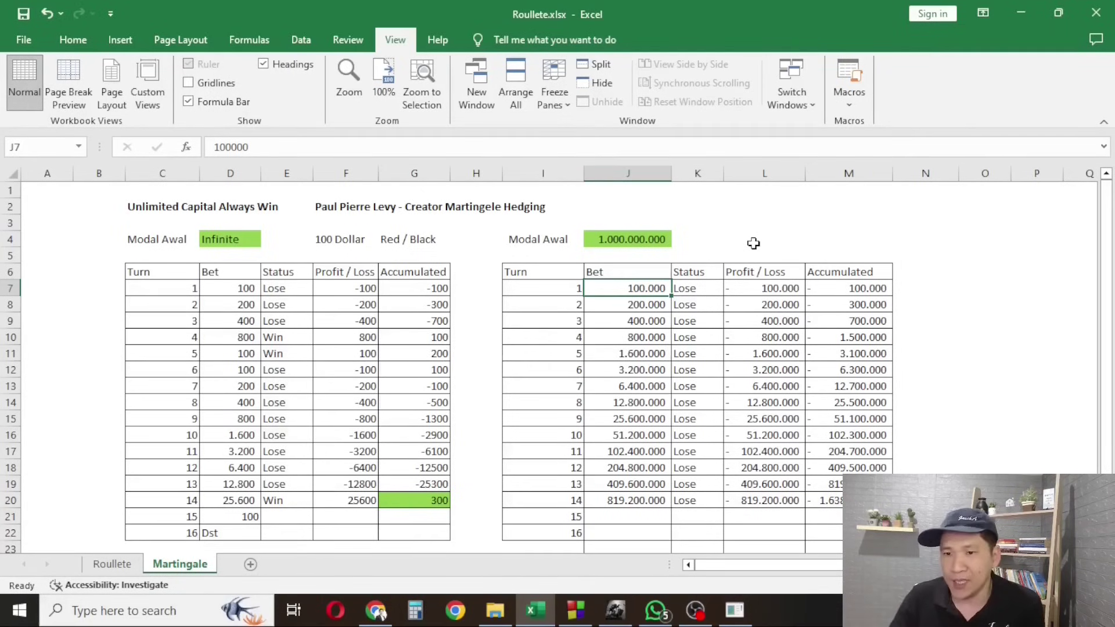
left_click(842, 286)
left_click(623, 299)
left_click(639, 321)
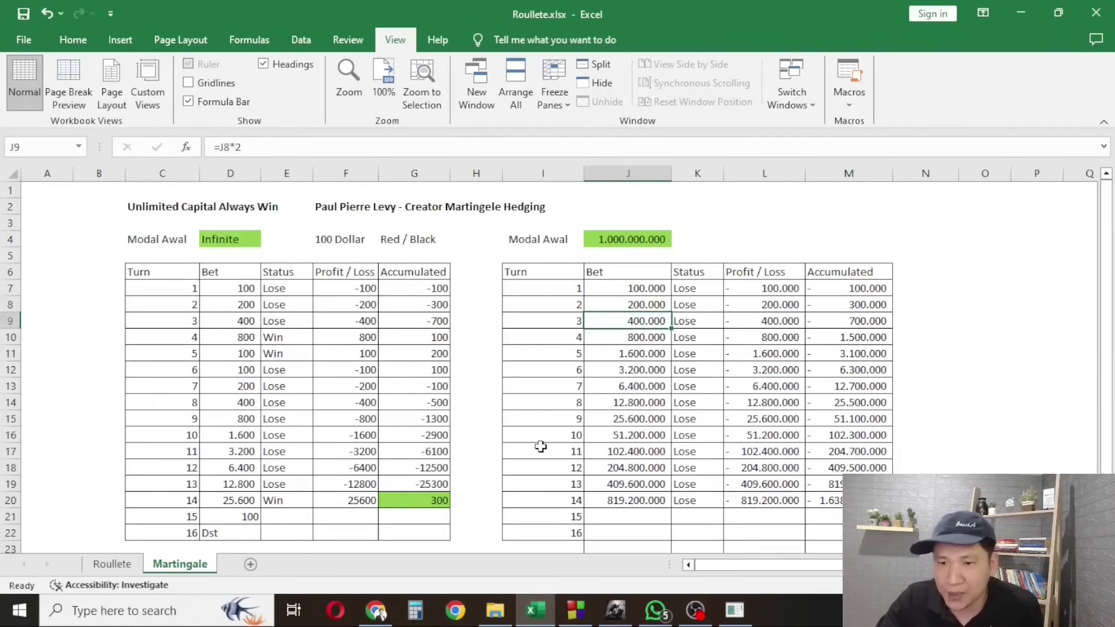
left_click(597, 332)
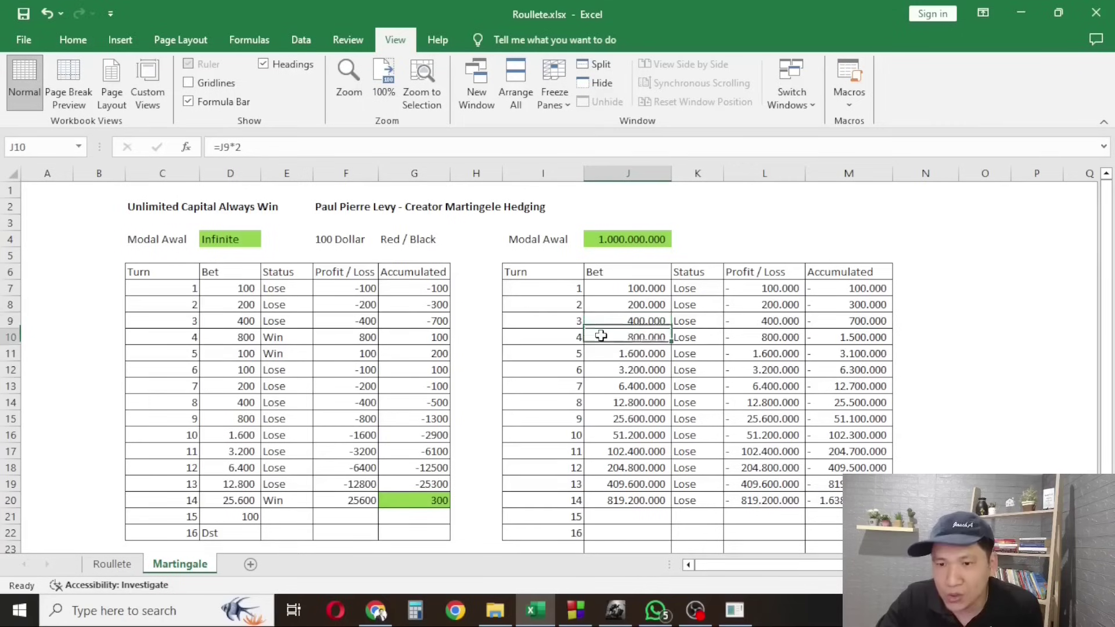
left_click(617, 241)
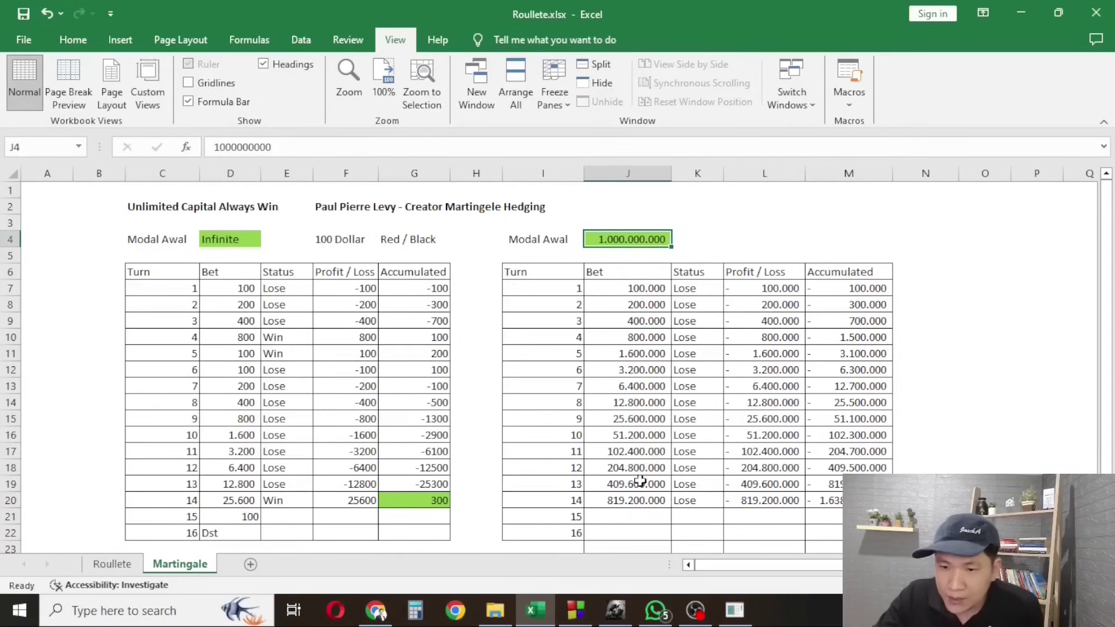
left_click_drag(598, 484, 851, 483)
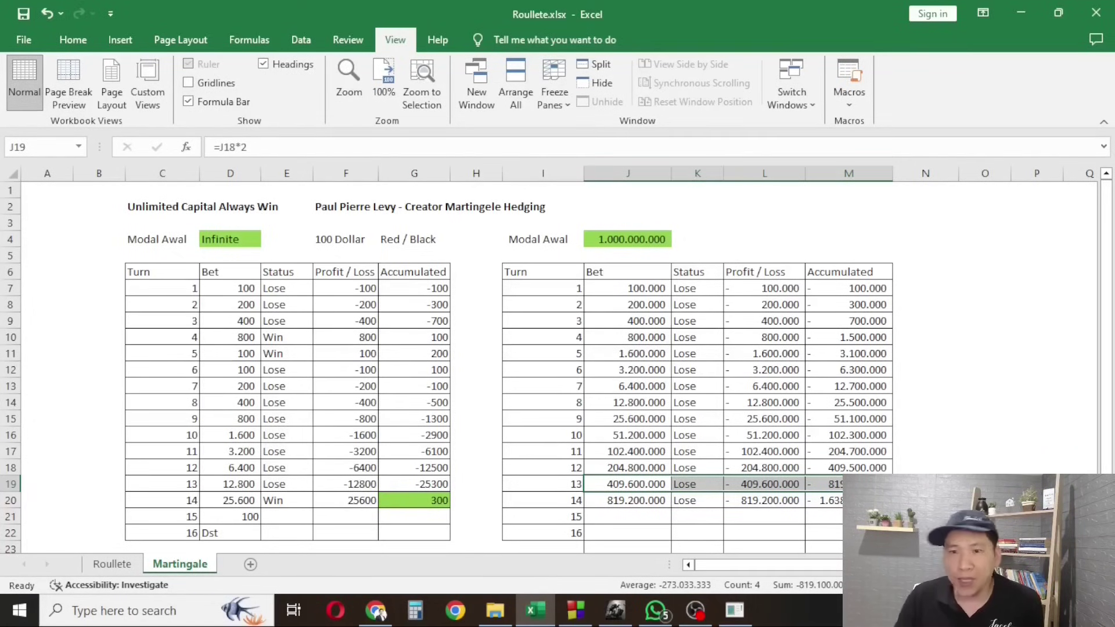
left_click(632, 243)
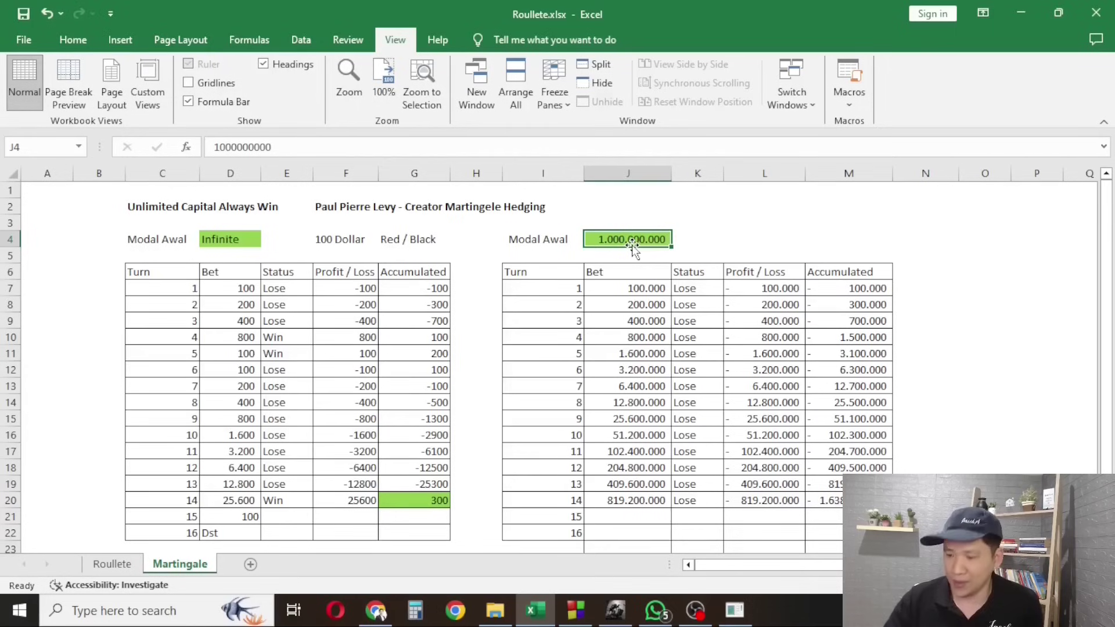
type("10000000000")
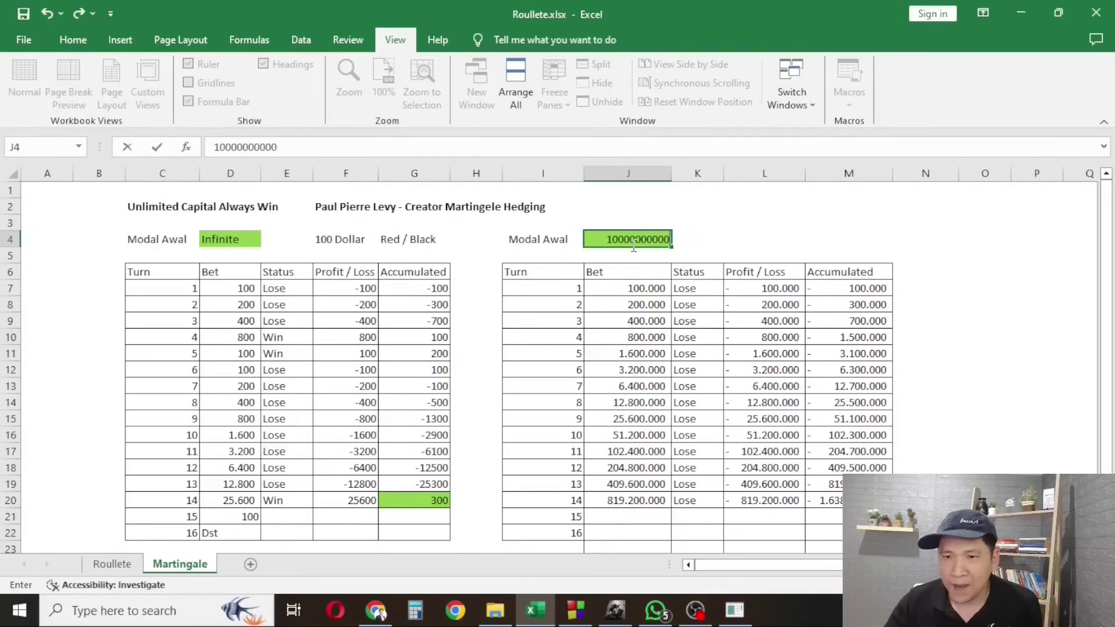
key("Return")
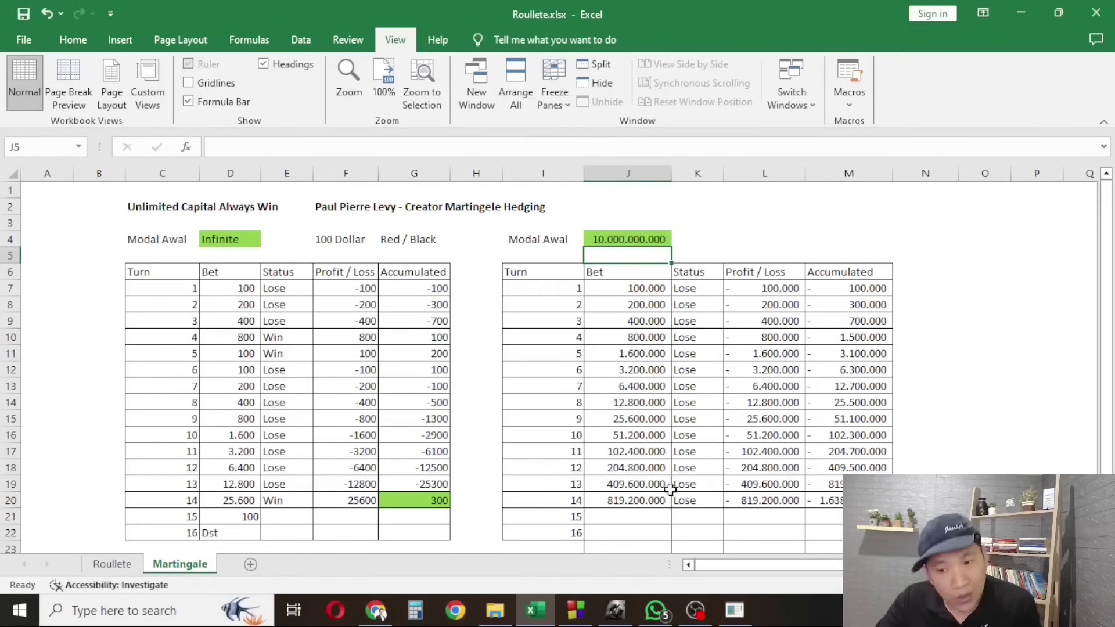
Fill the limited-capital table's Bet, Status, Profit / Loss and Accumulated cells from turn 14 down through row 23.
left_click(639, 499)
scroll(646, 472, "down", 1)
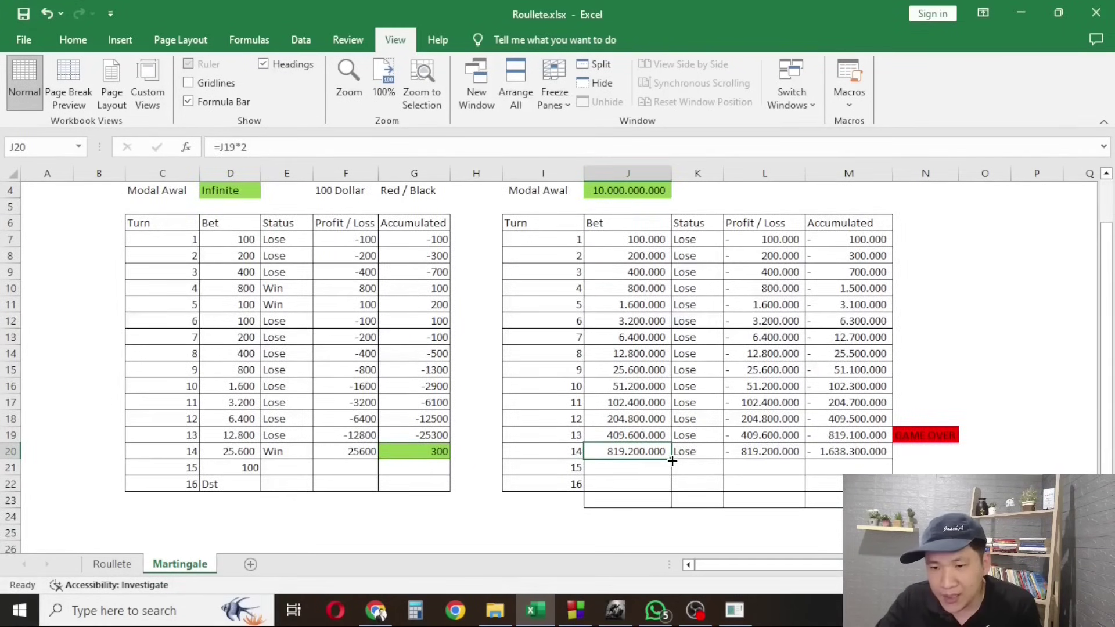
left_click_drag(672, 459, 656, 503)
left_click(703, 452)
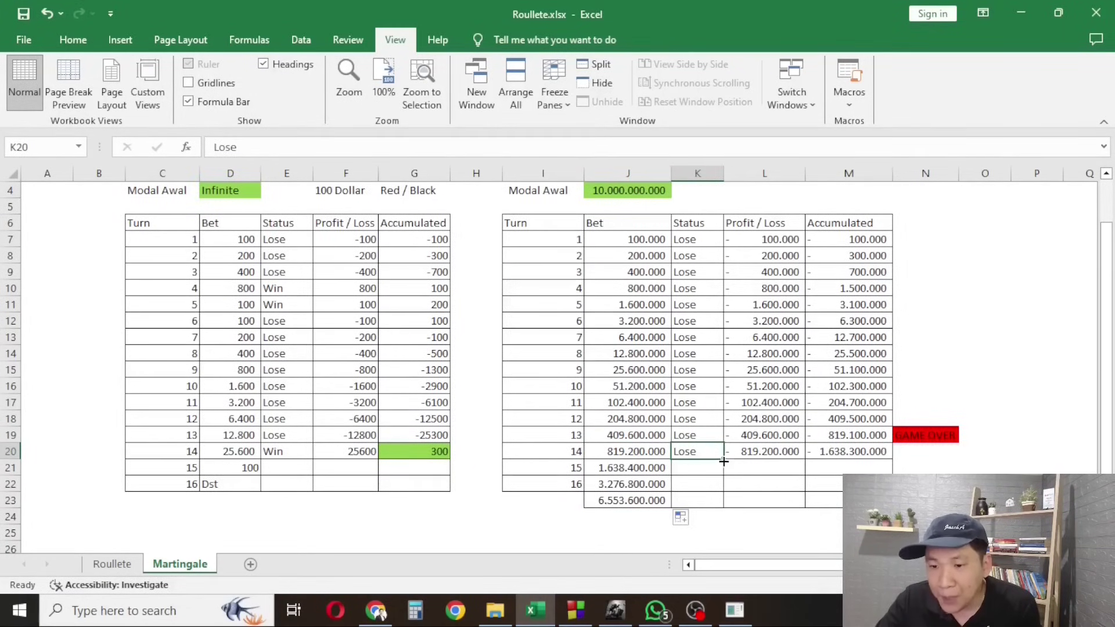
left_click_drag(724, 459, 725, 505)
left_click(760, 453)
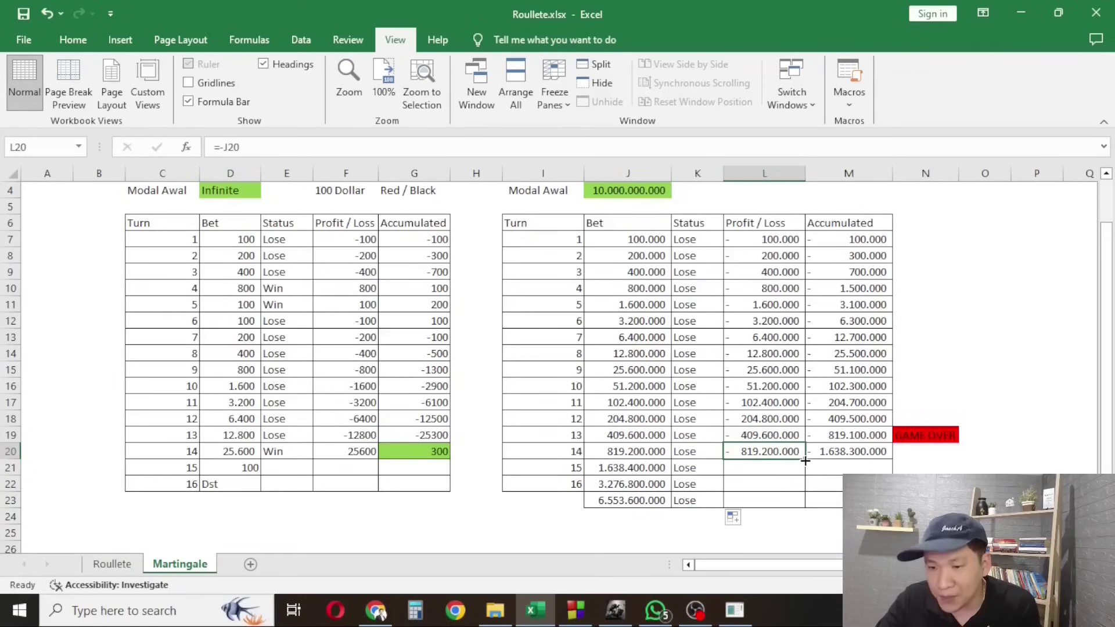
left_click_drag(805, 459, 808, 504)
left_click(839, 451)
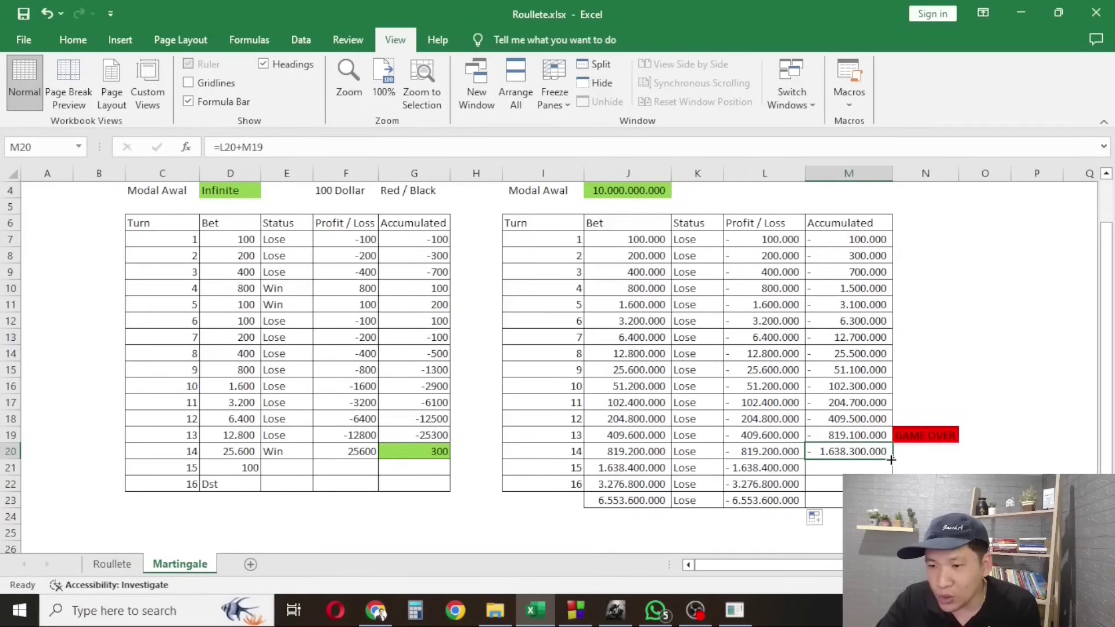
left_click_drag(892, 459, 892, 504)
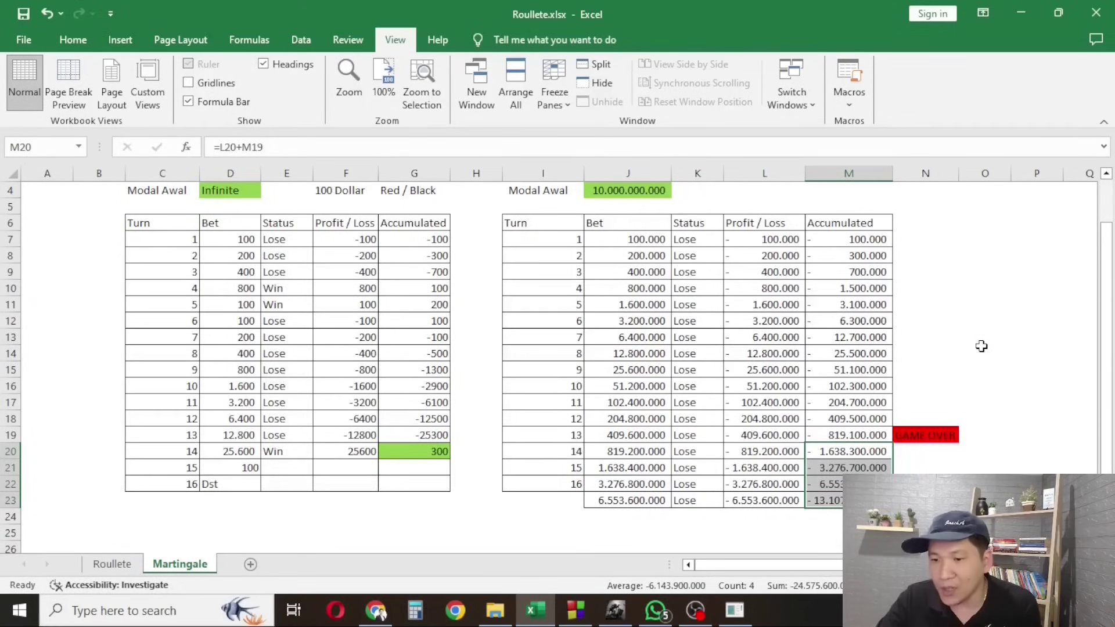
Copy the red GAME OVER cell from the turn 13 row to N22, beside turn 16 of the limited-capital table.
left_click(926, 484)
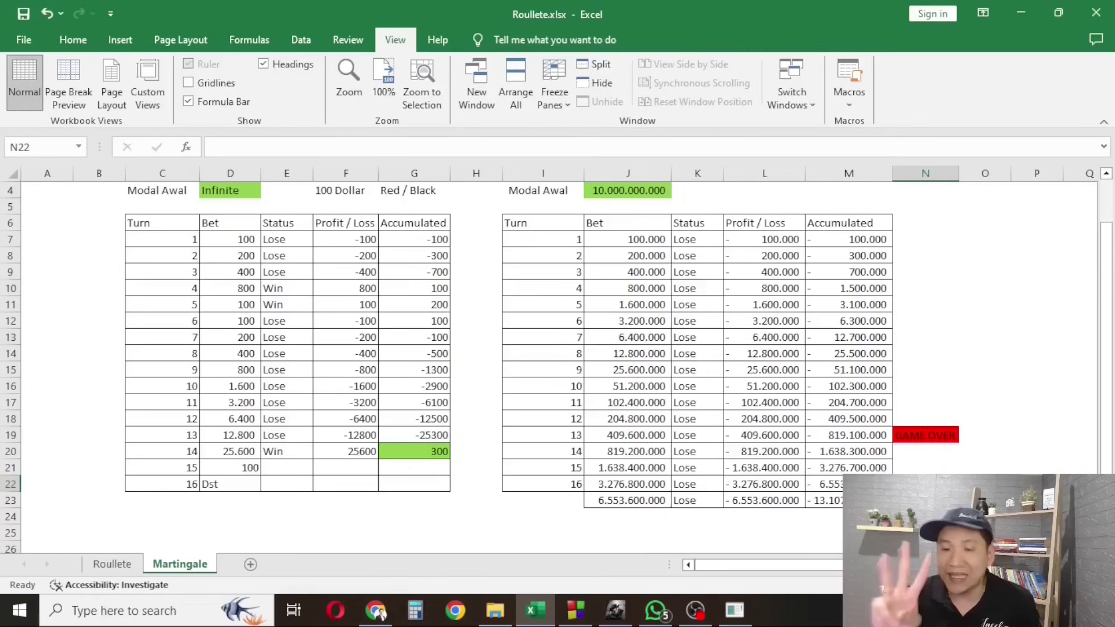
key("Up")
key("Up")
key("Up")
key("ctrl+c")
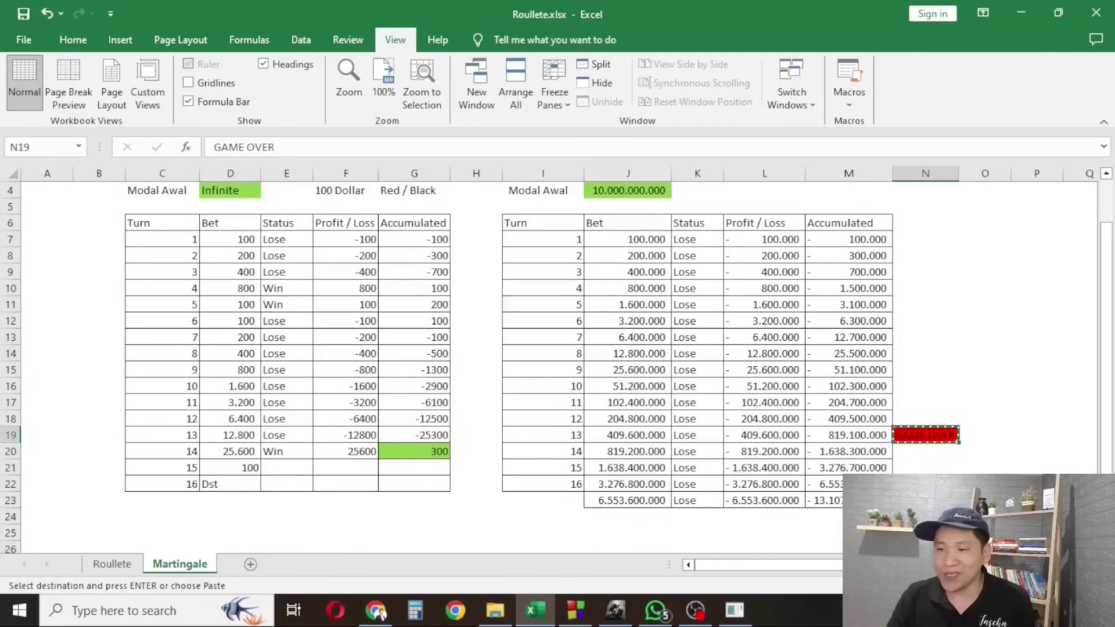
key("Down")
key("Down")
key("Down")
key("ctrl+v")
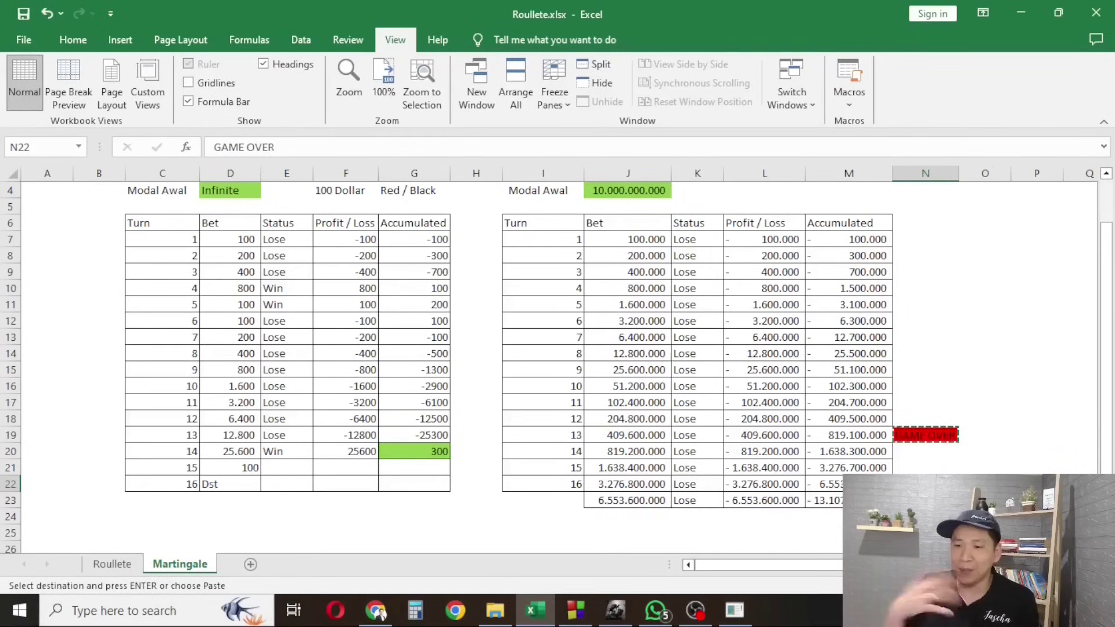
Examine the limited-capital table's turn 16 bet and accumulated loss, and the doubled bet in row 23.
key("Left")
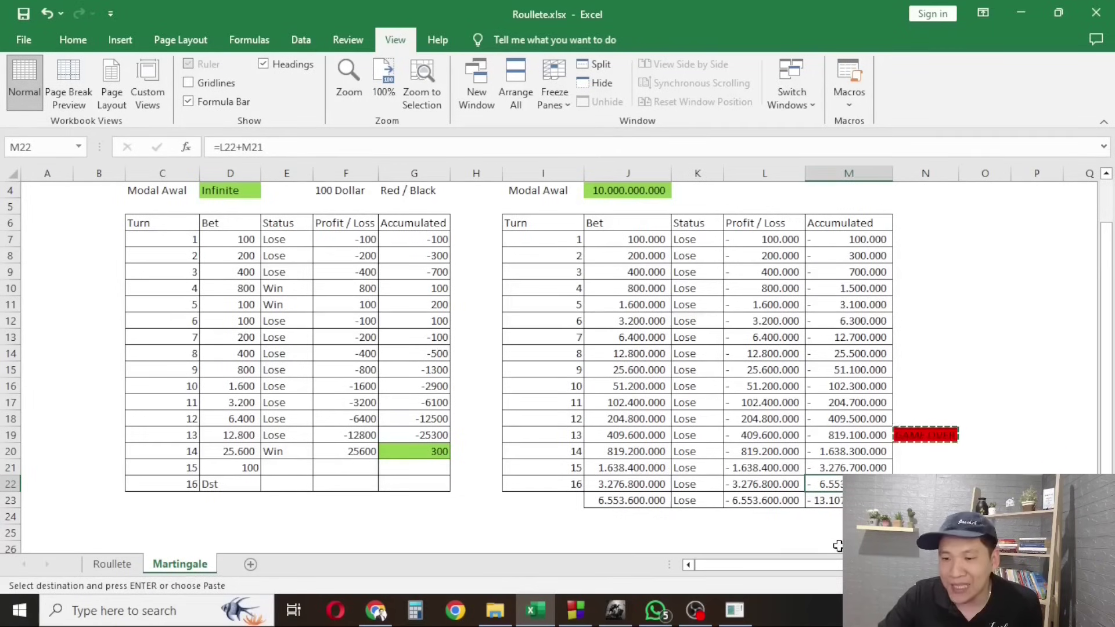
left_click(617, 502)
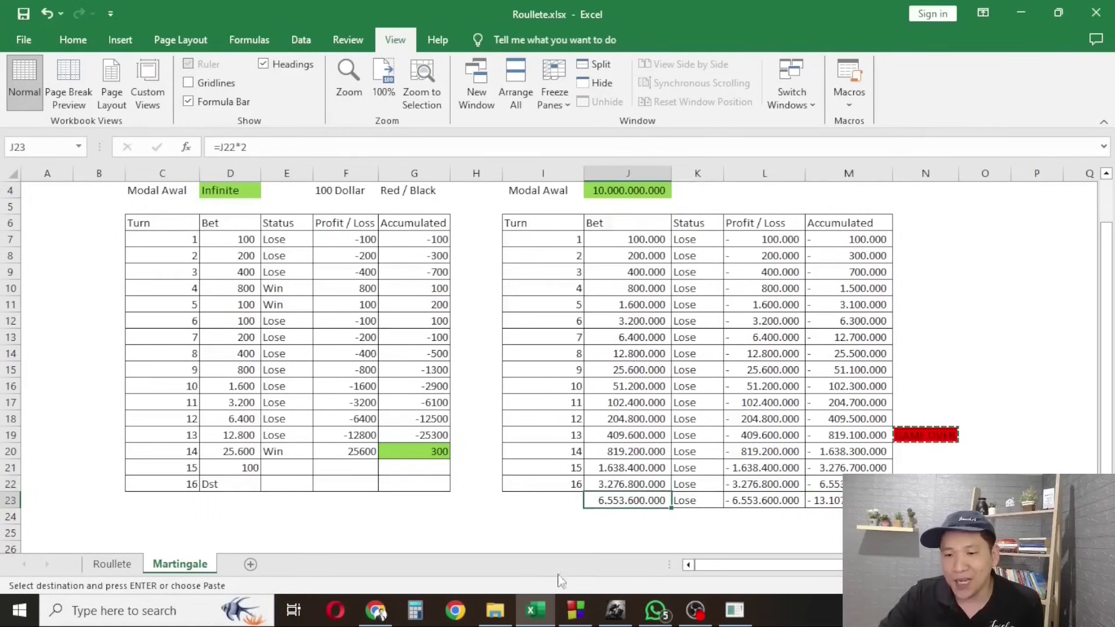
key("ctrl+z")
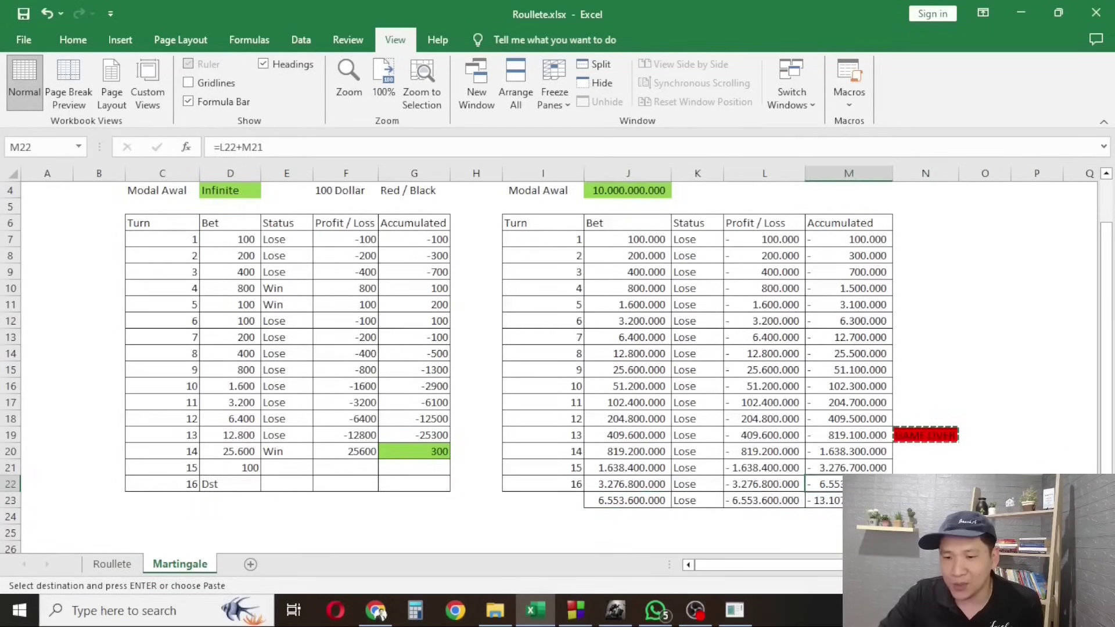
left_click(625, 486)
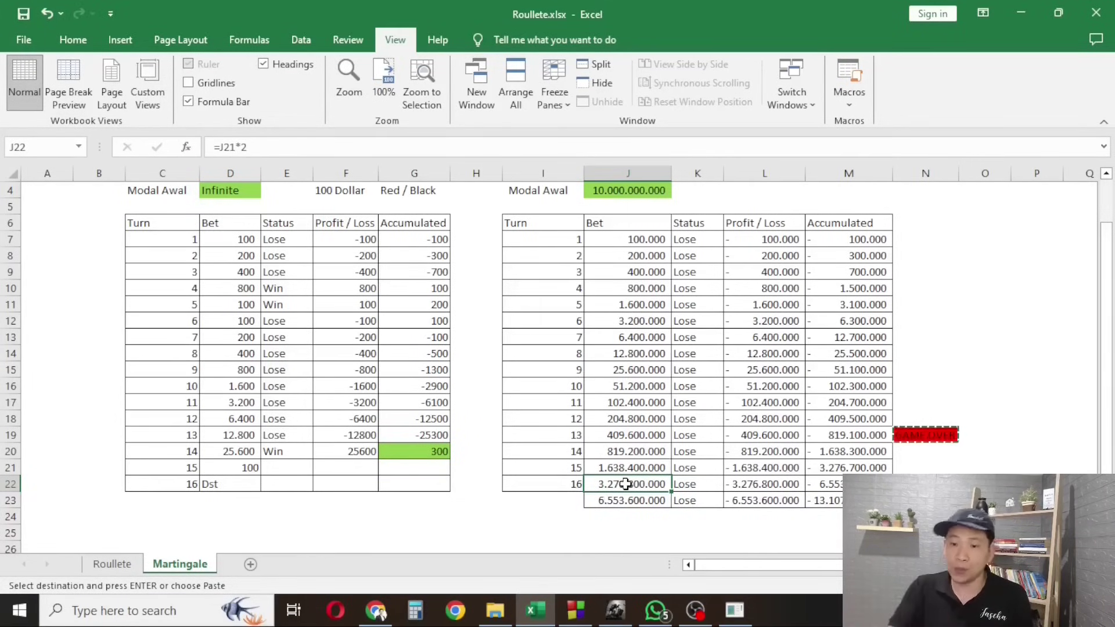
scroll(625, 483, "down", 3)
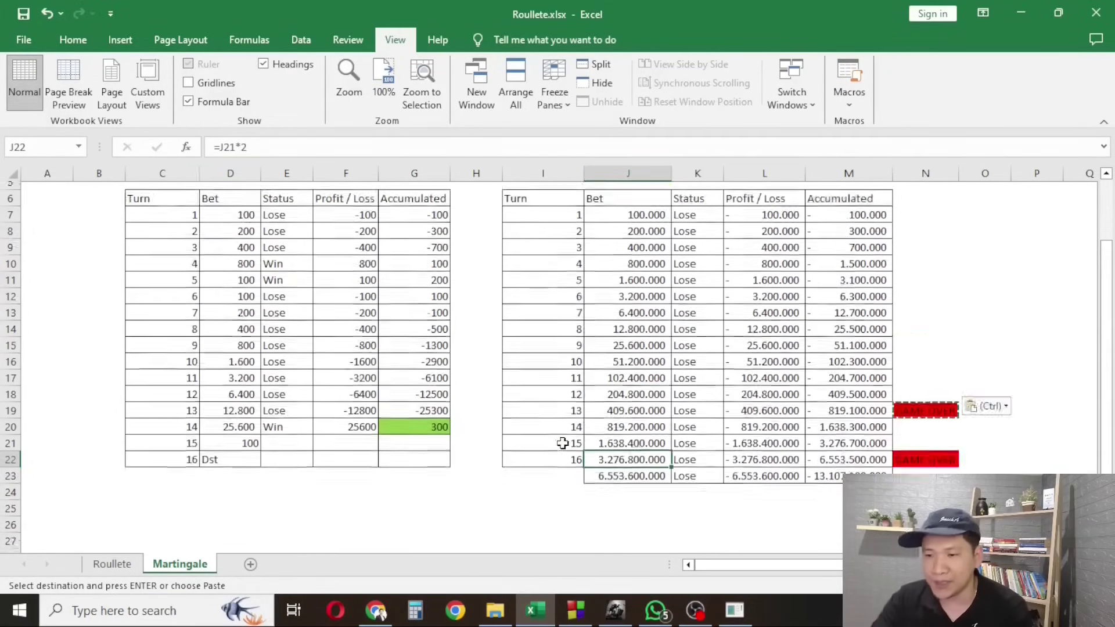
scroll(607, 363, "up", 1)
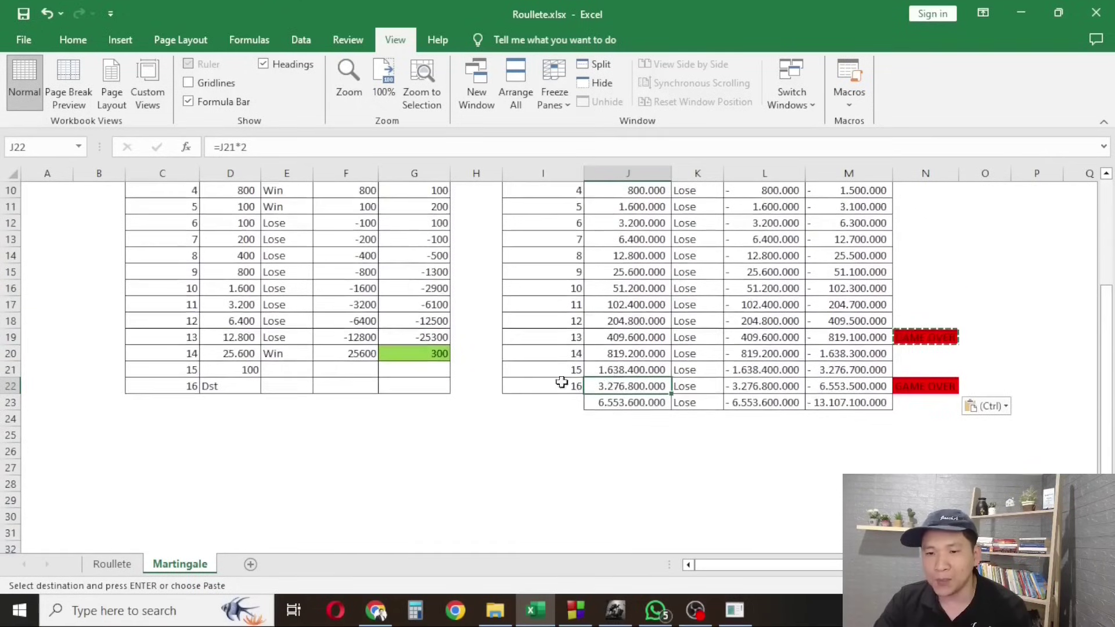